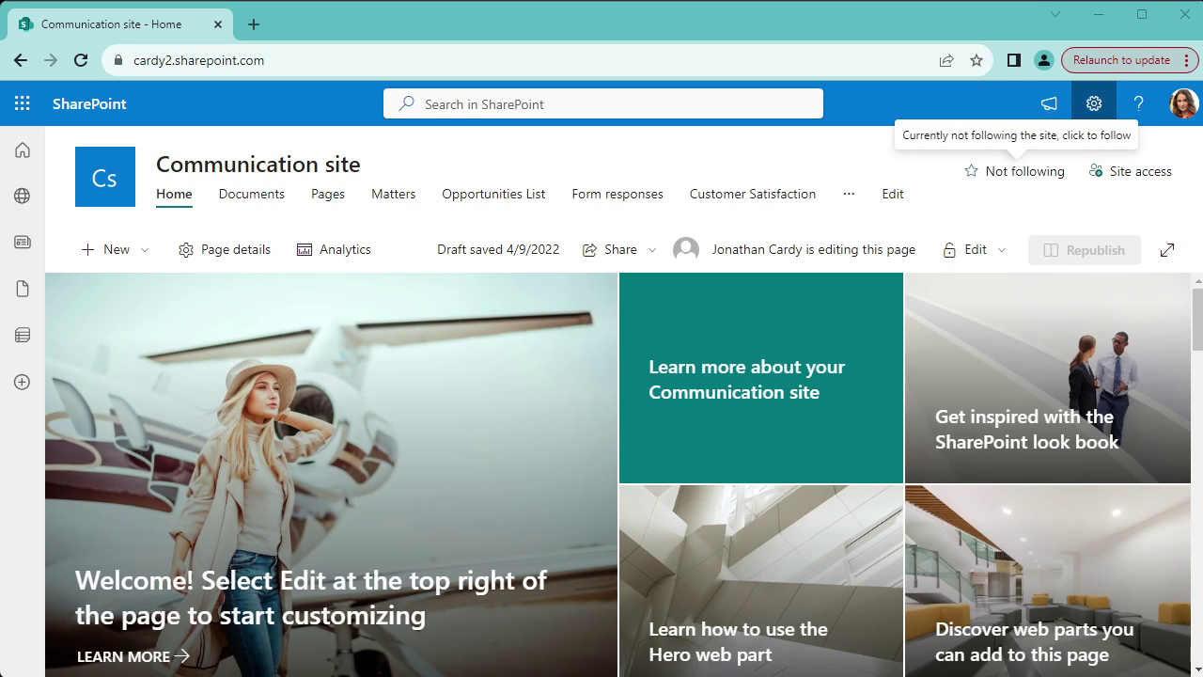
Start adding an app from the site contents and go to the SharePoint Store to find more apps
left_click(1095, 107)
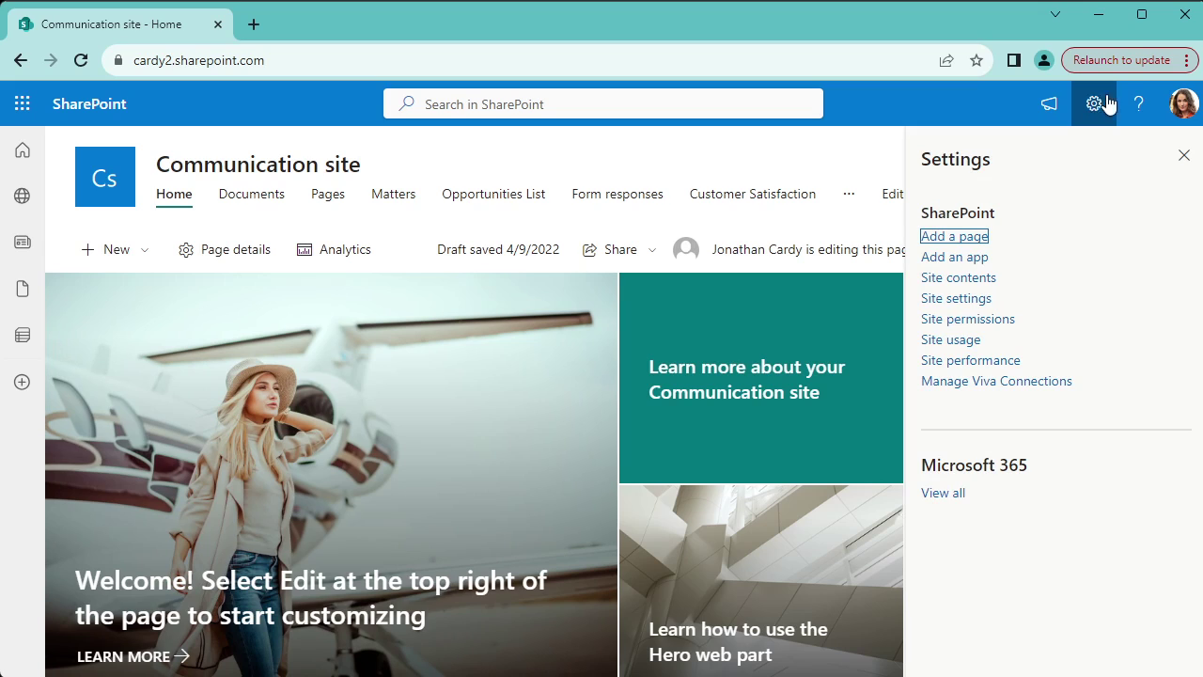
left_click(956, 279)
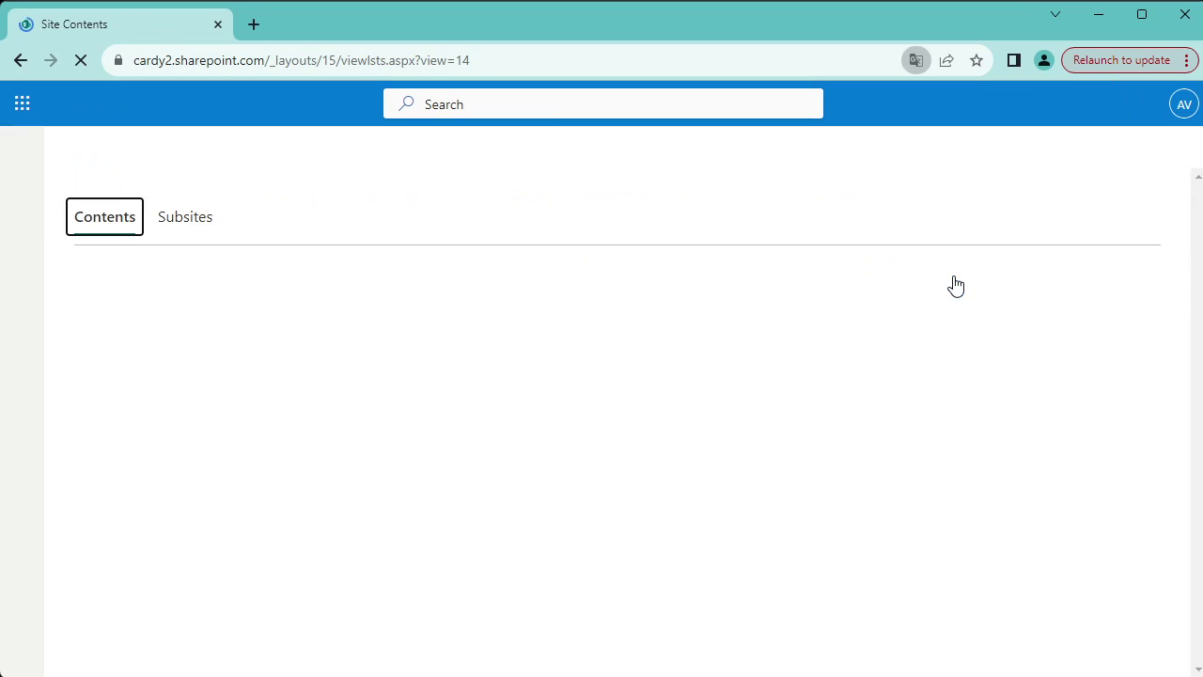
left_click(118, 257)
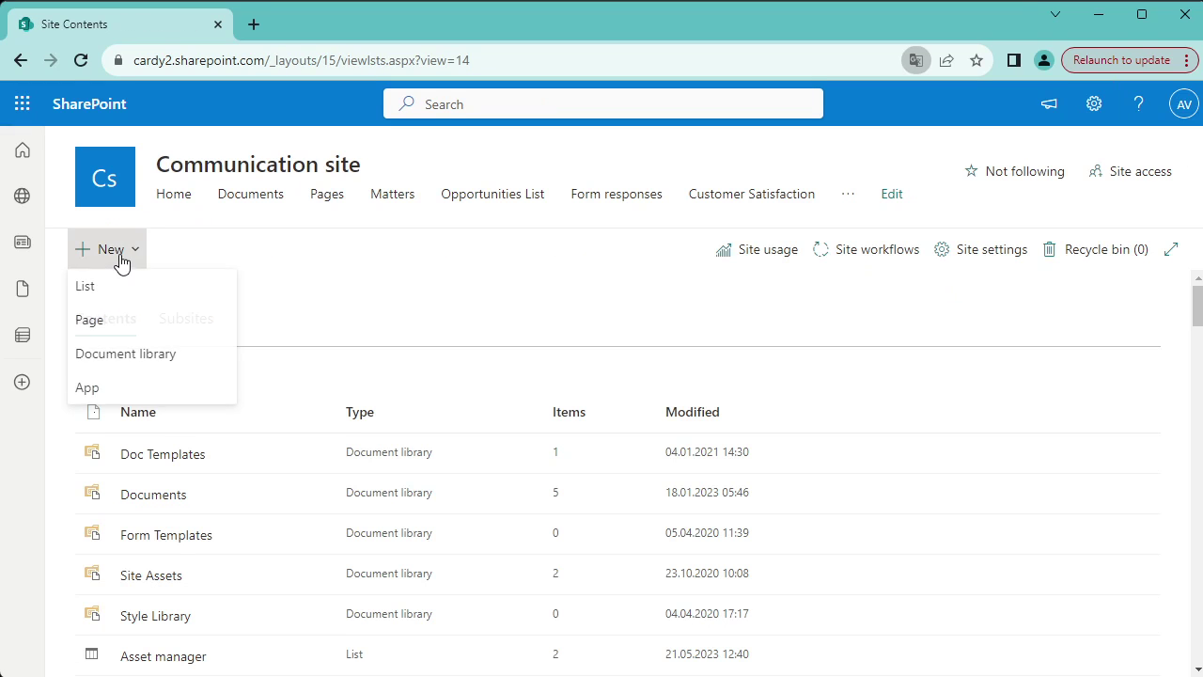
left_click(88, 388)
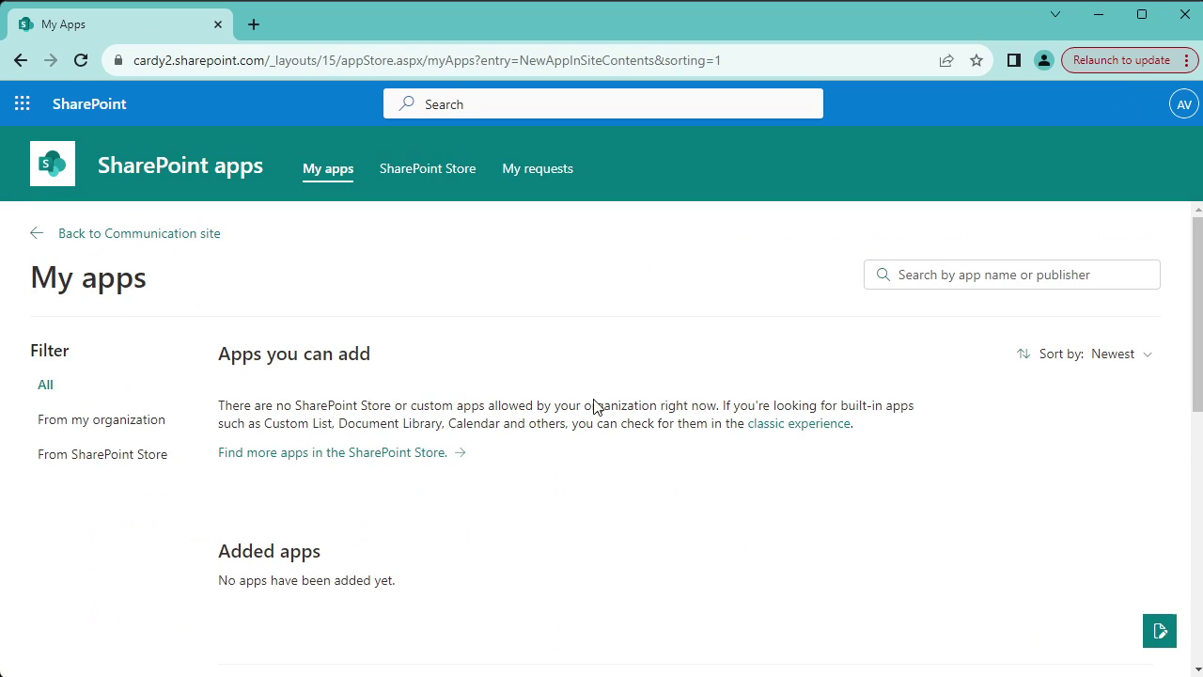
left_click_drag(573, 462, 212, 460)
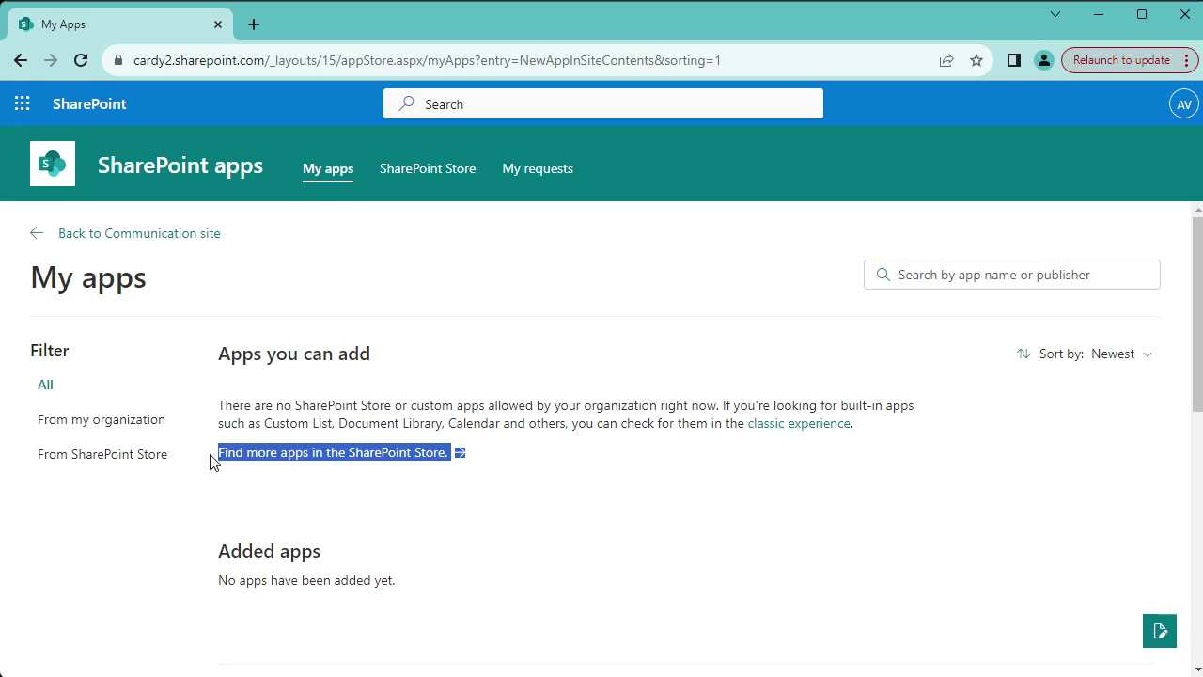
left_click(344, 460)
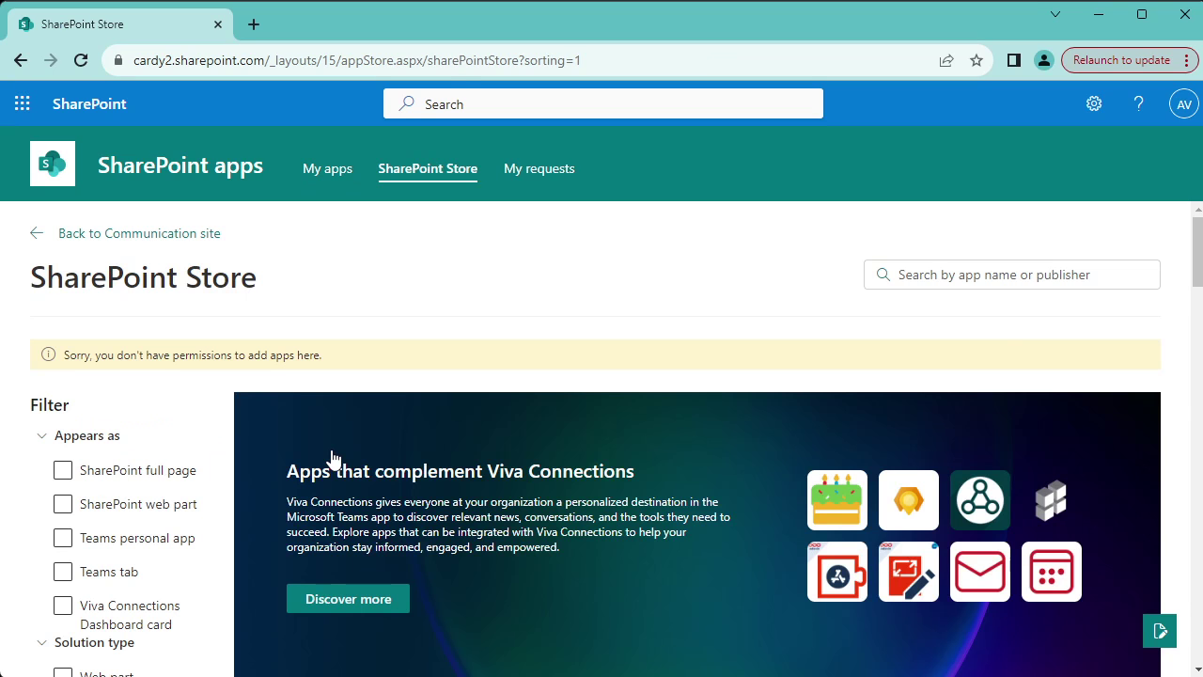
Search the SharePoint Store for "gantt chart"
left_click(1013, 275)
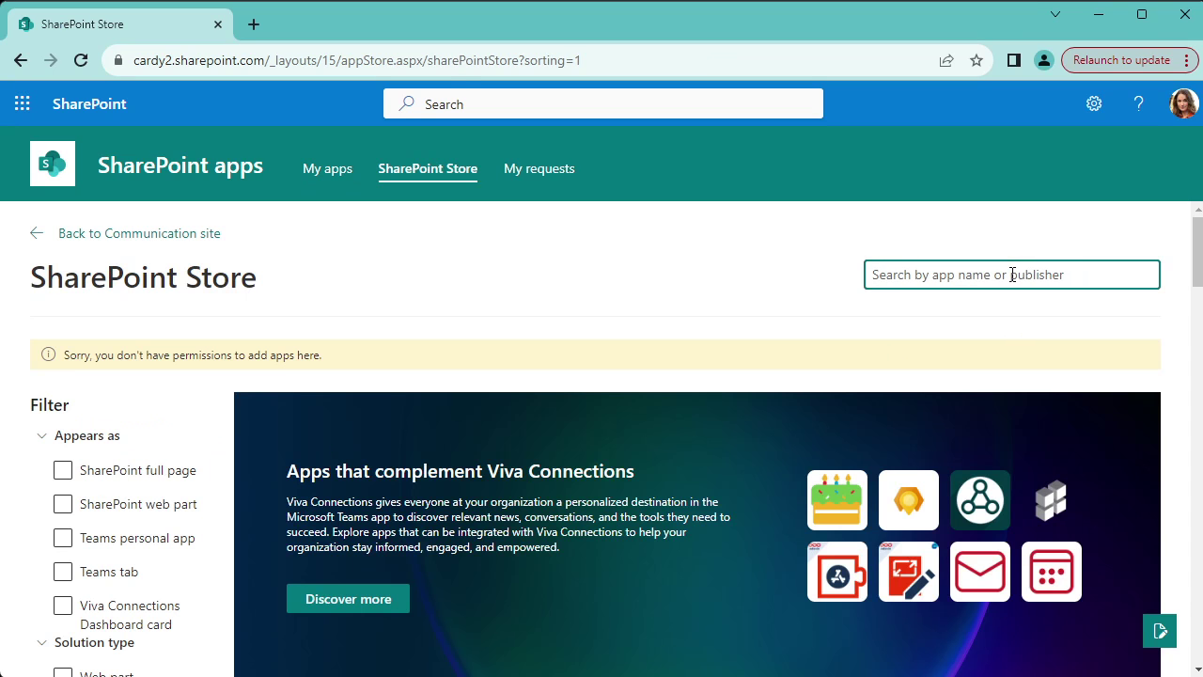
type("gantt chart")
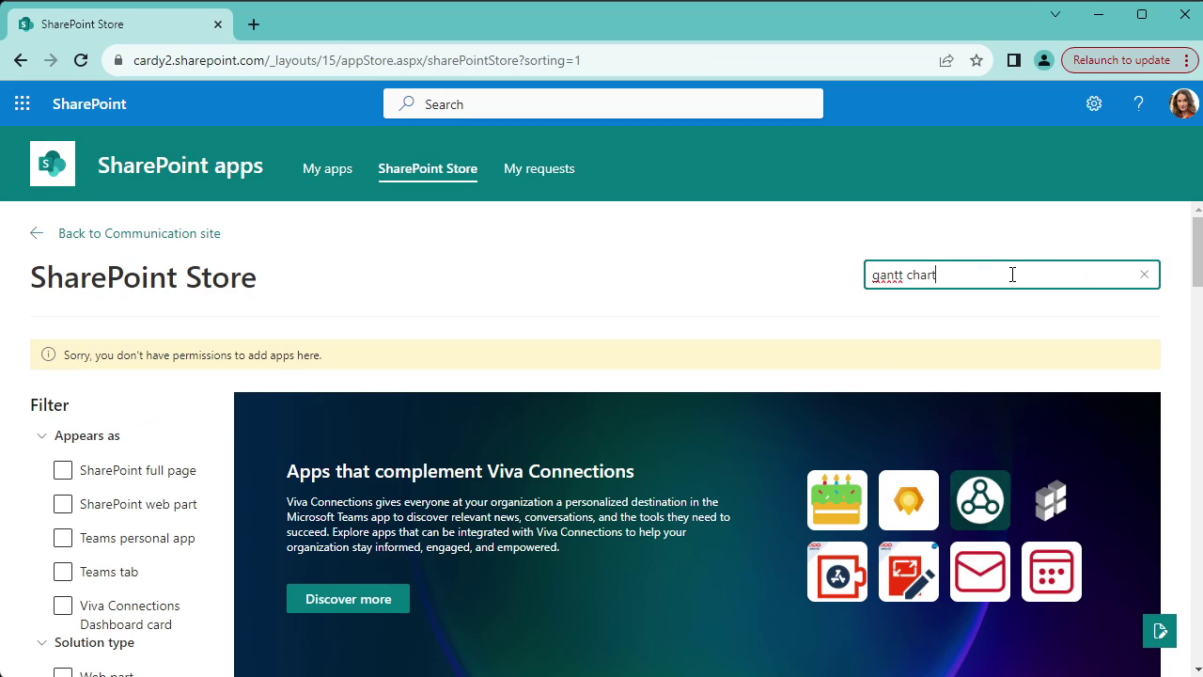
key("Return")
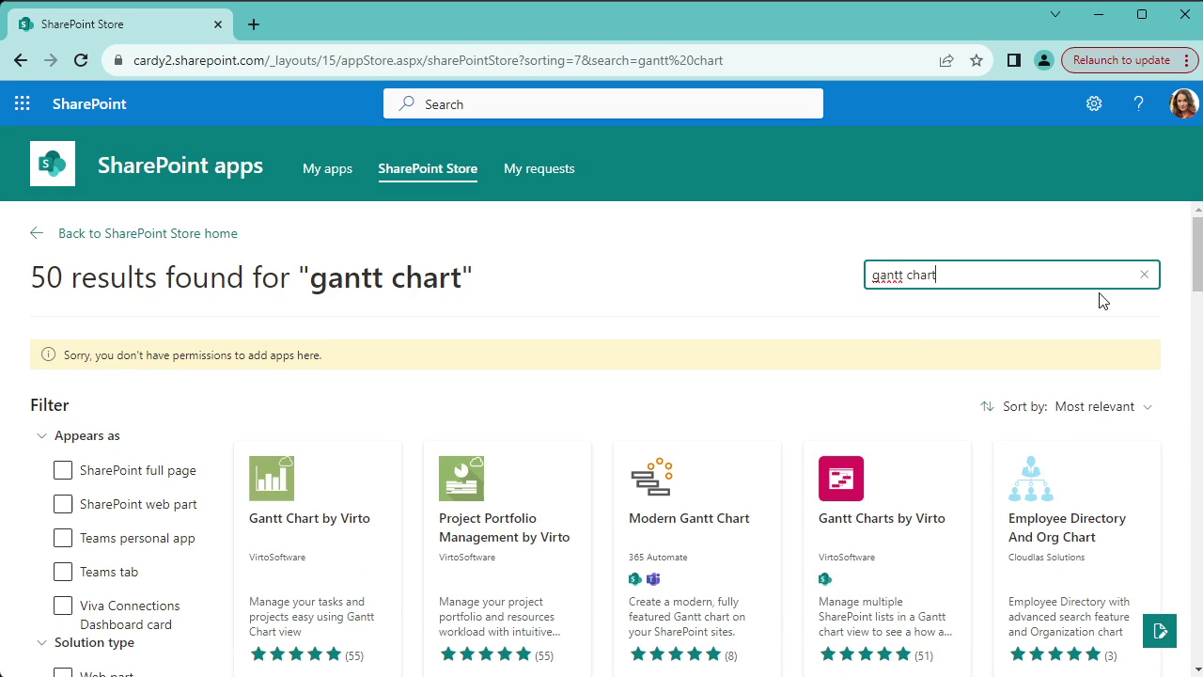
Open the Modern Gantt Chart app's details, bring up its request form and close it without sending
scroll(1104, 300, "down", 1)
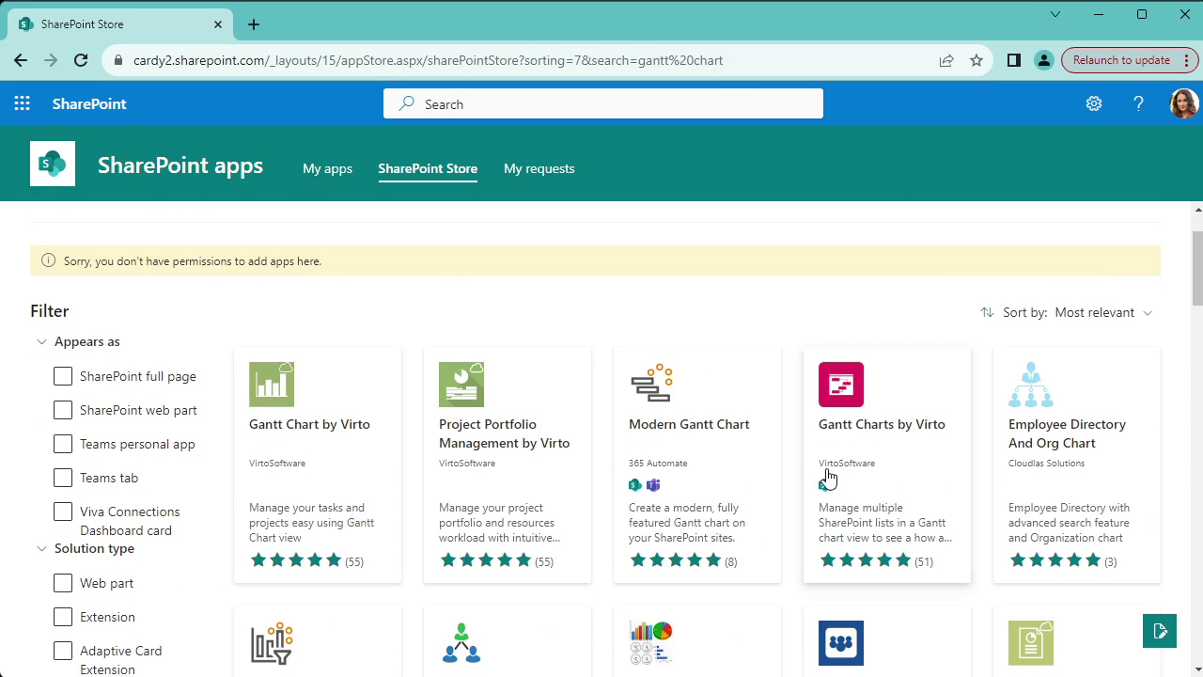
left_click(710, 440)
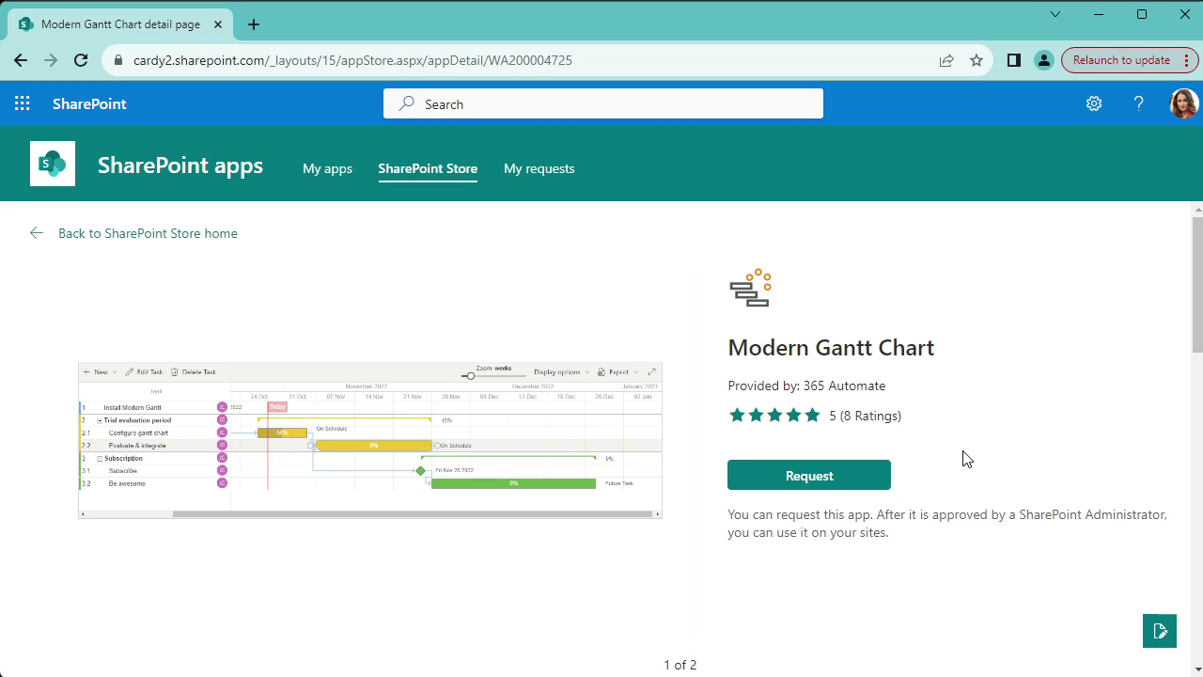
left_click(796, 483)
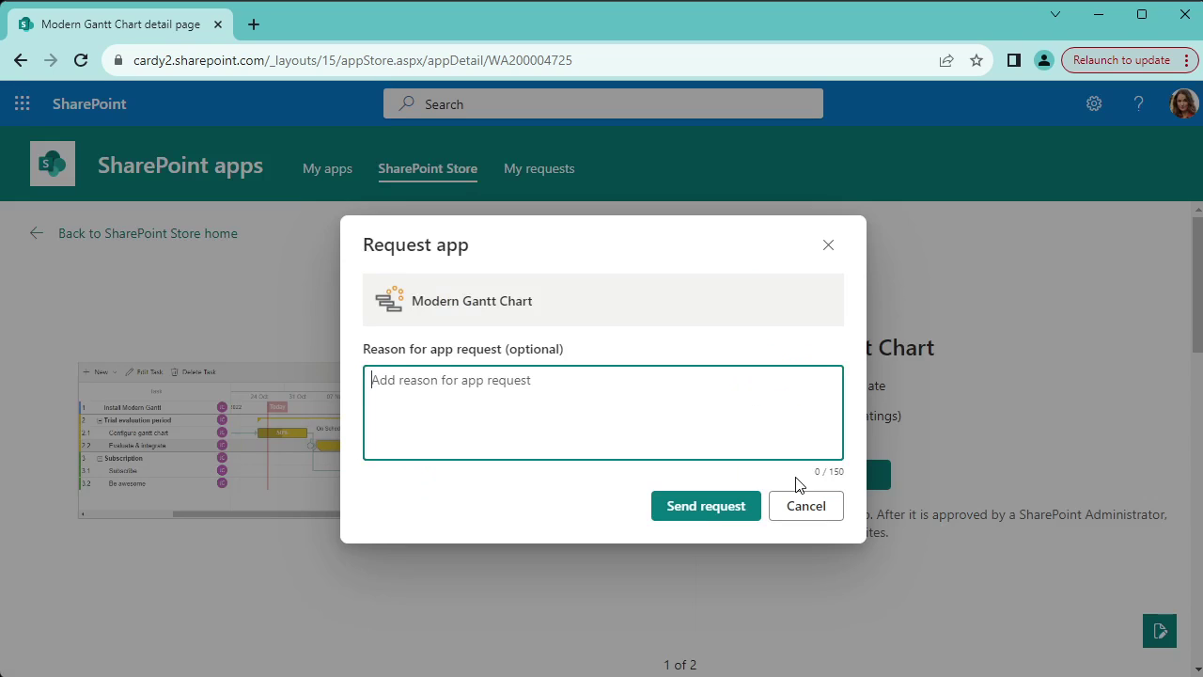
left_click(827, 247)
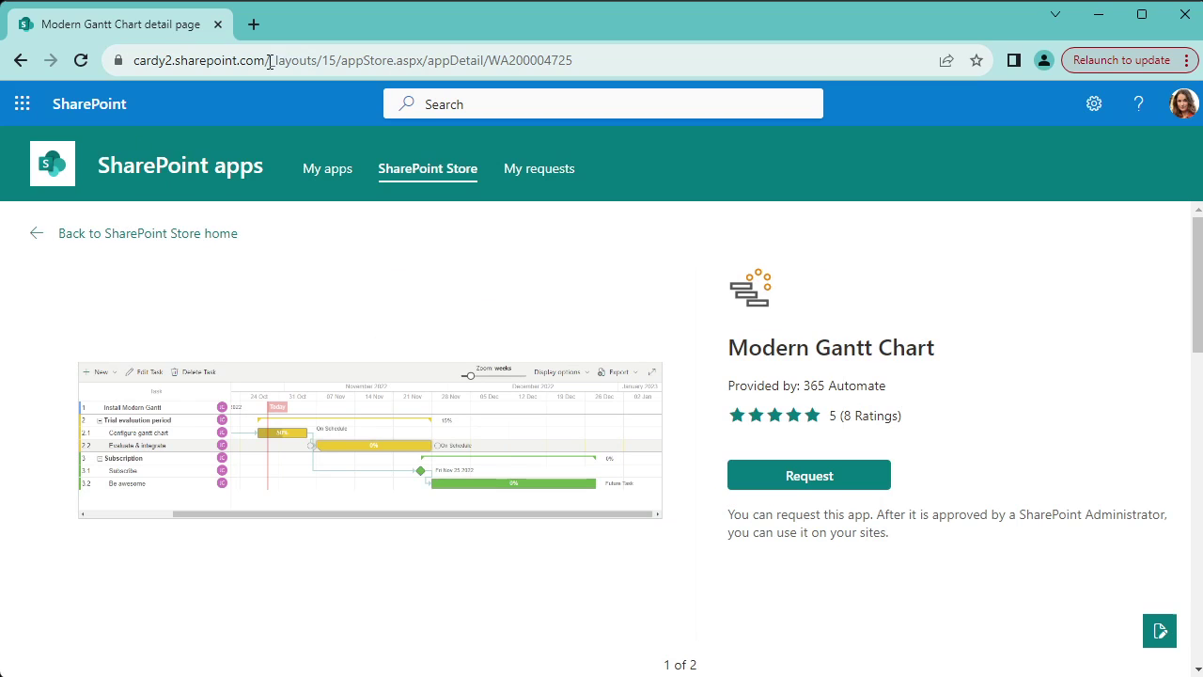
Return to the home page of the communication site at cardy2.sharepoint.com
left_click_drag(270, 60, 616, 61)
key("BackSpace")
key("Return")
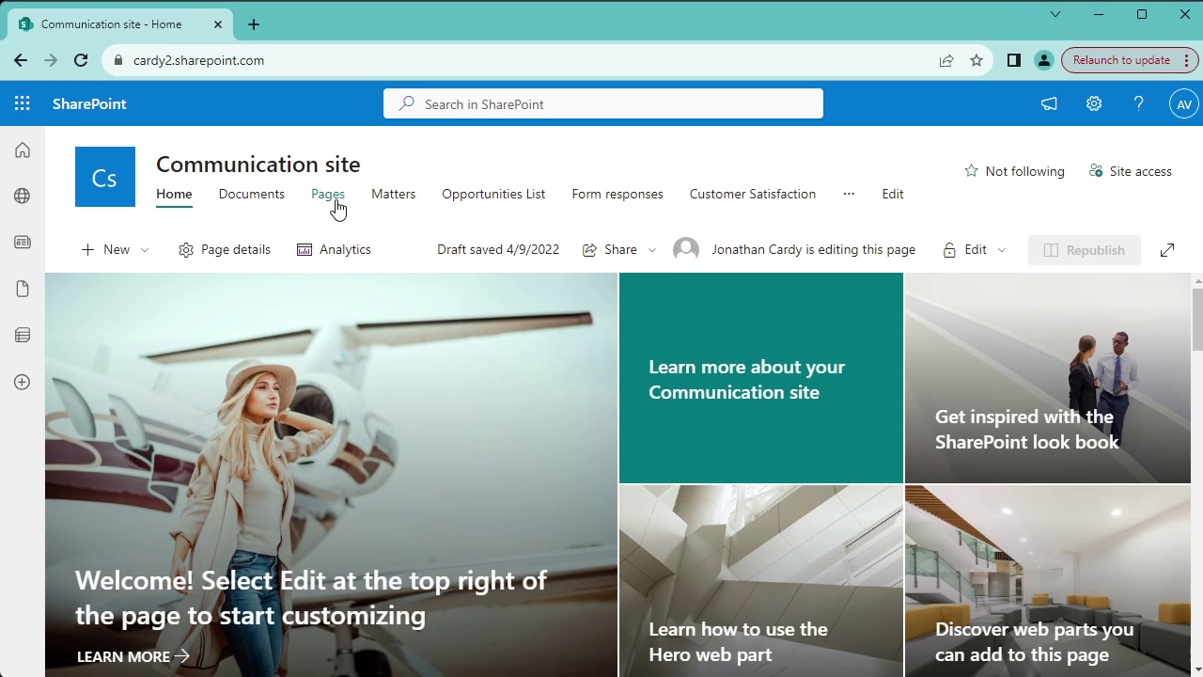
Create a new site page in the site's Pages library and title it "Gantt Chart"
left_click(329, 199)
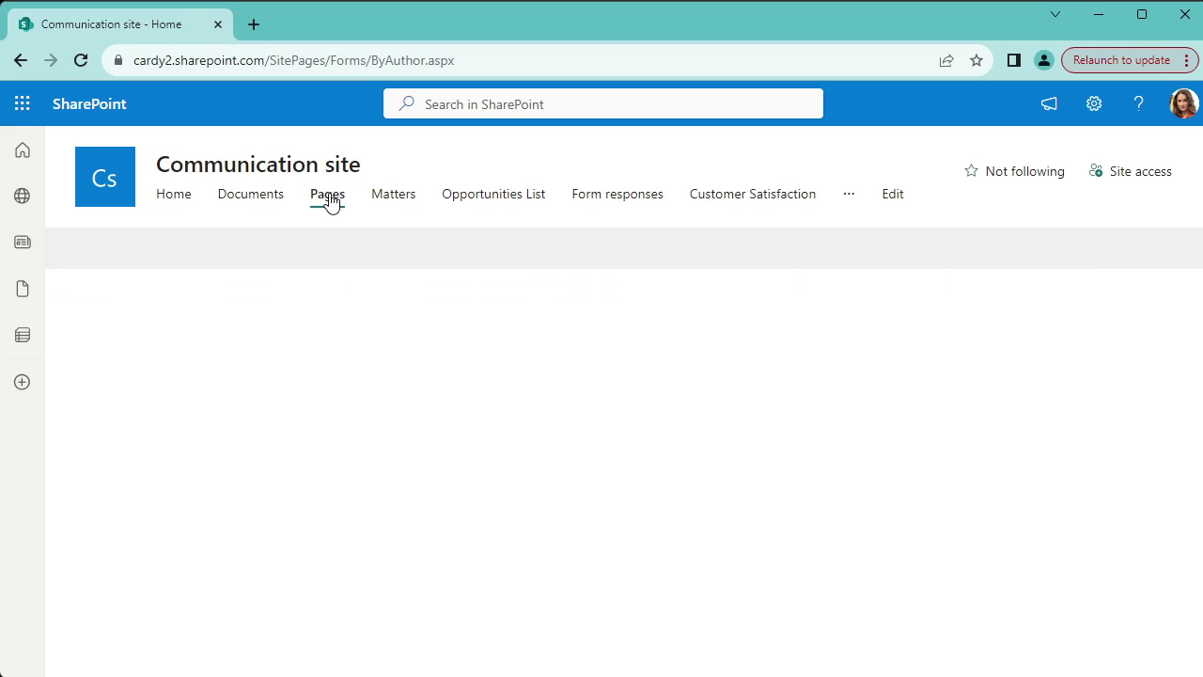
left_click(138, 250)
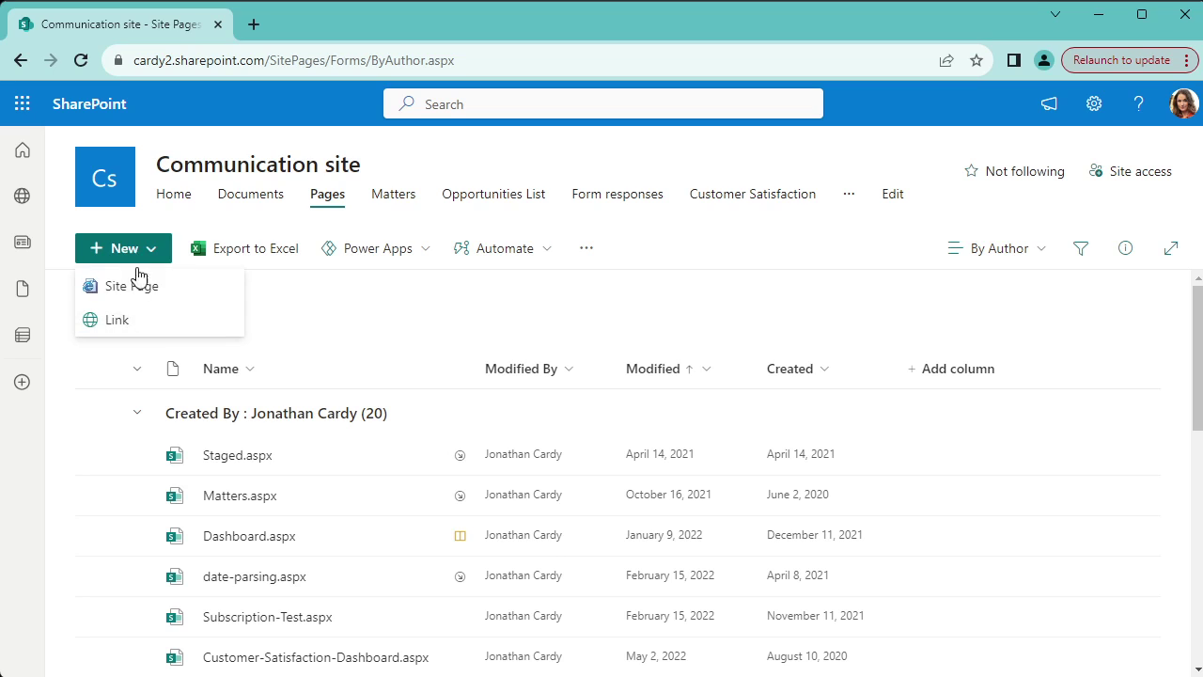
left_click(137, 286)
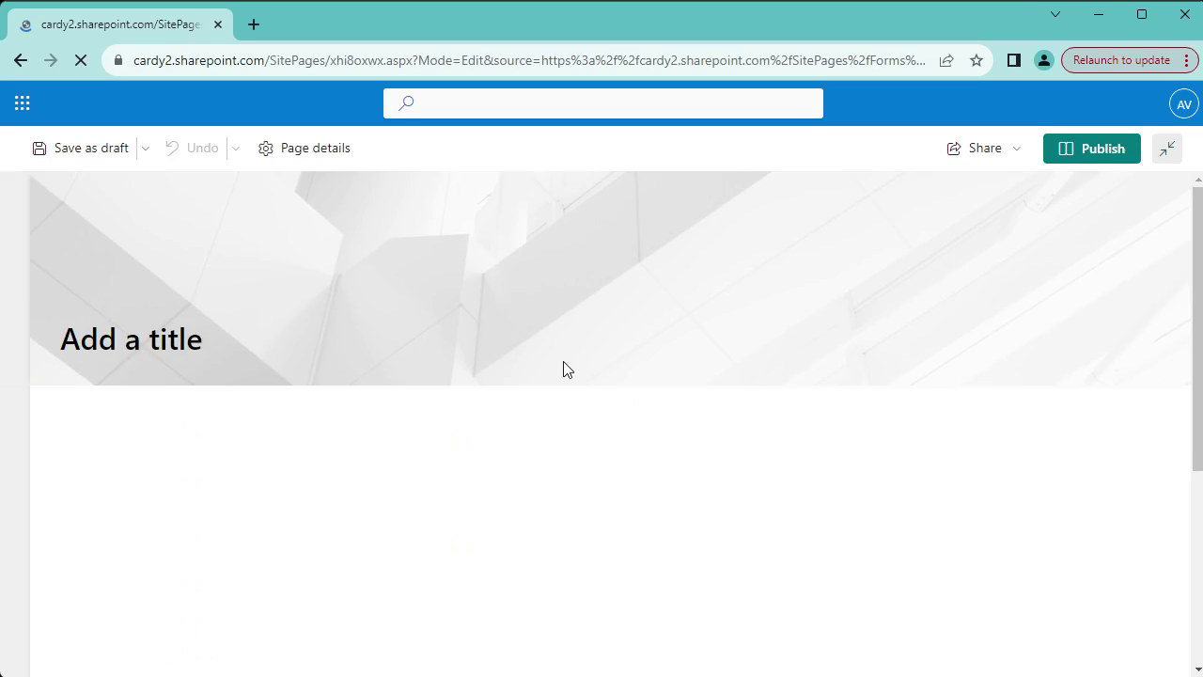
type("Gantt Chart")
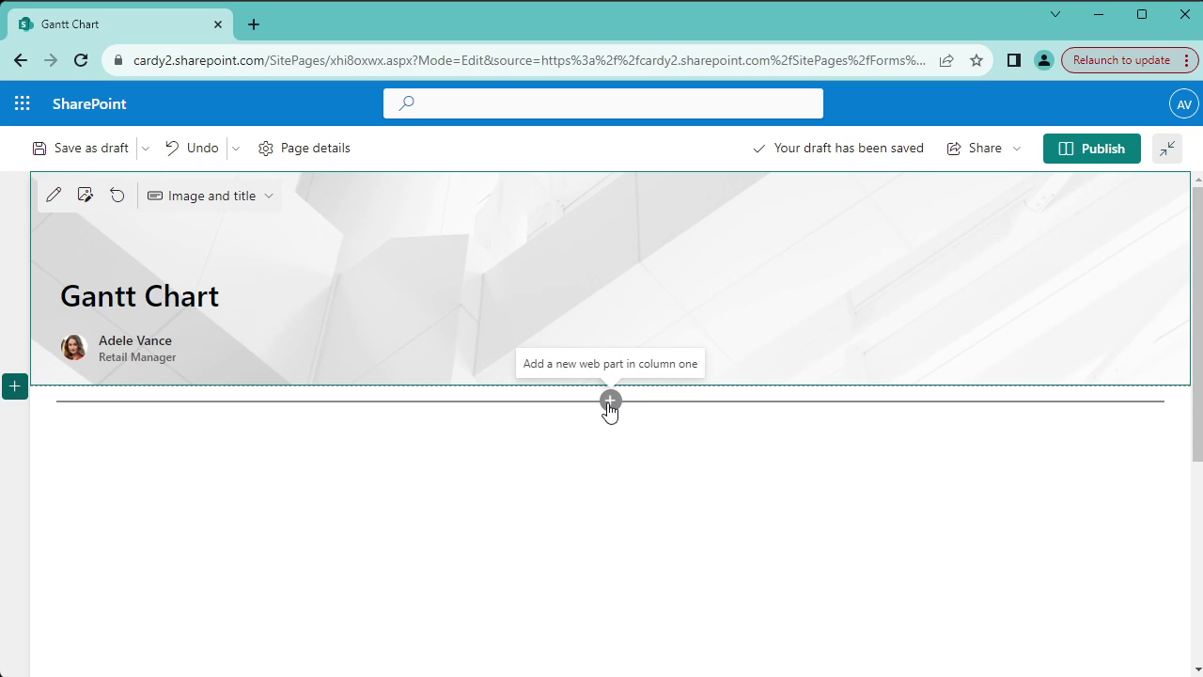
Find "gantt" among the web parts and add Modern Gantt Chart to the page's first column
left_click(610, 402)
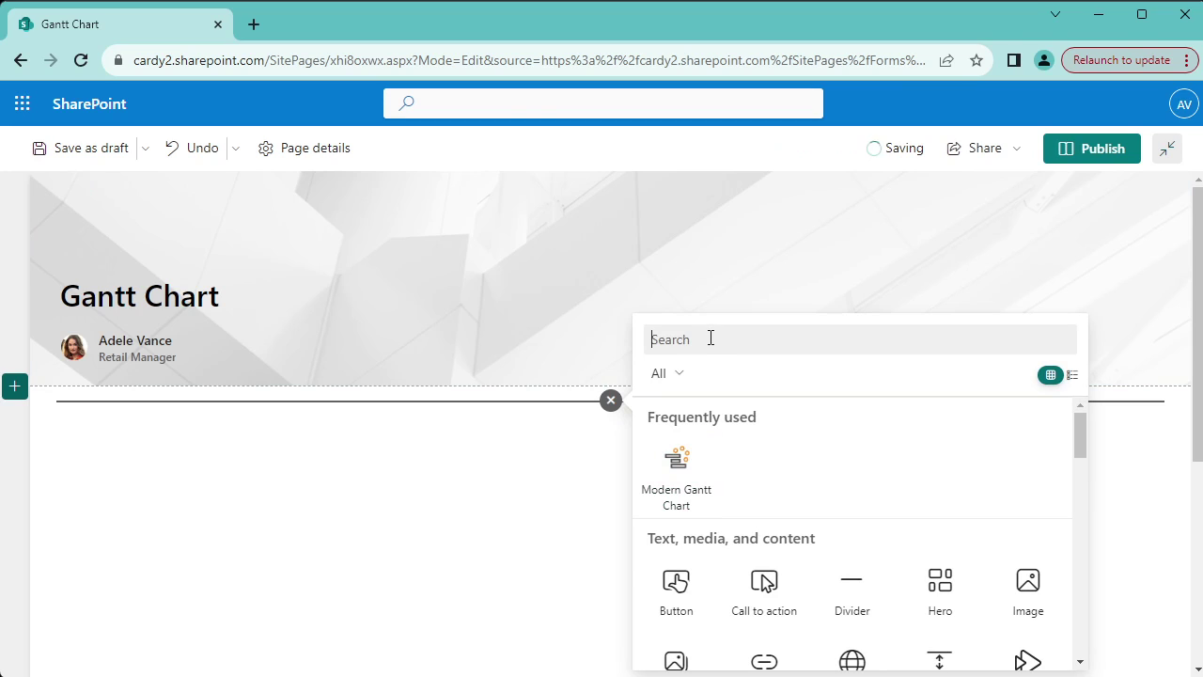
type("ganty")
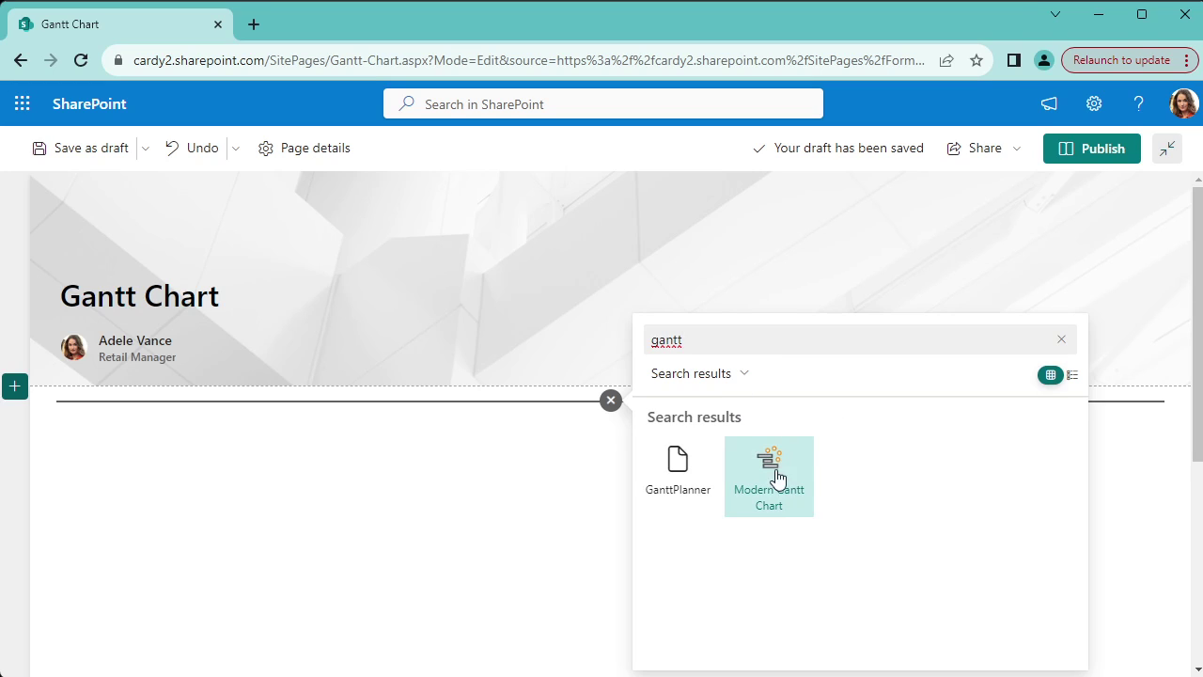
left_click(774, 490)
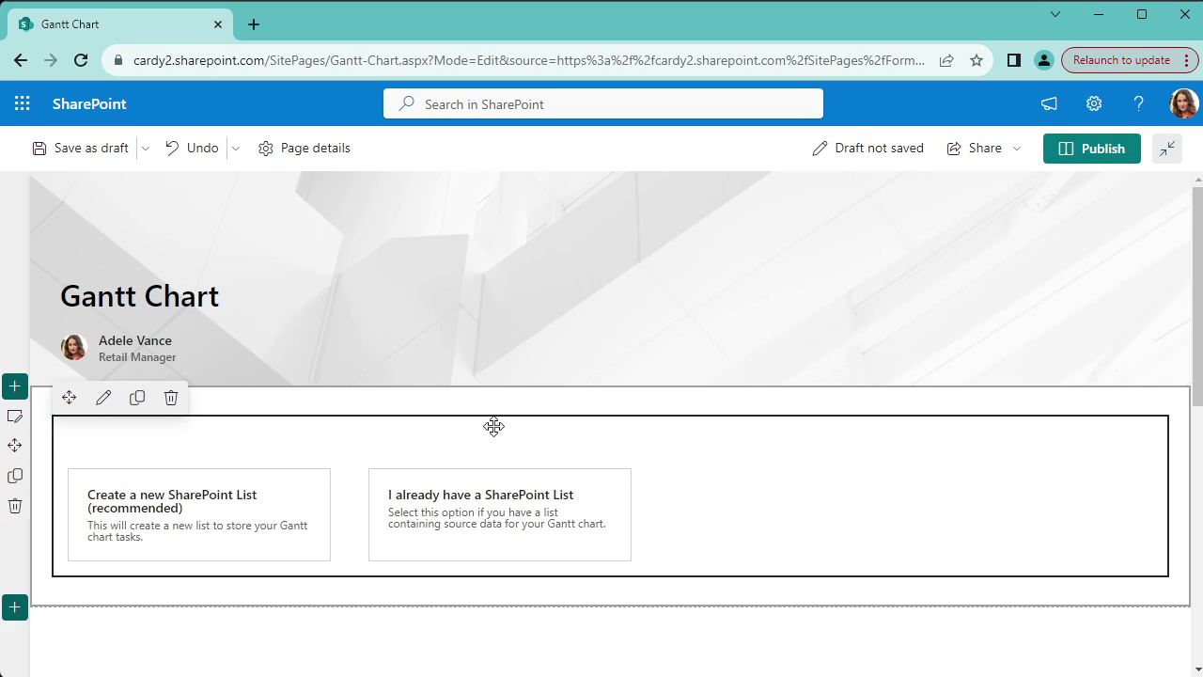
mouse_move(665, 411)
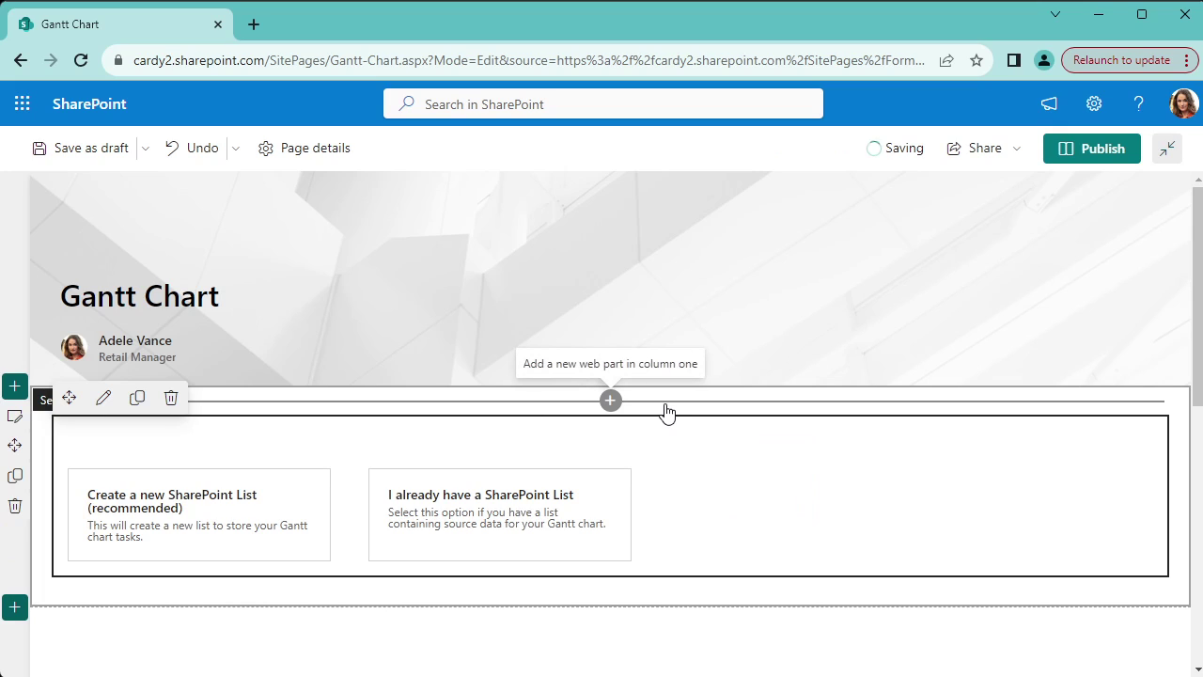
Create a new SharePoint list named "Gantt Chart 1234" for the chart's tasks, with sample tasks generated
scroll(658, 409, "down", 1)
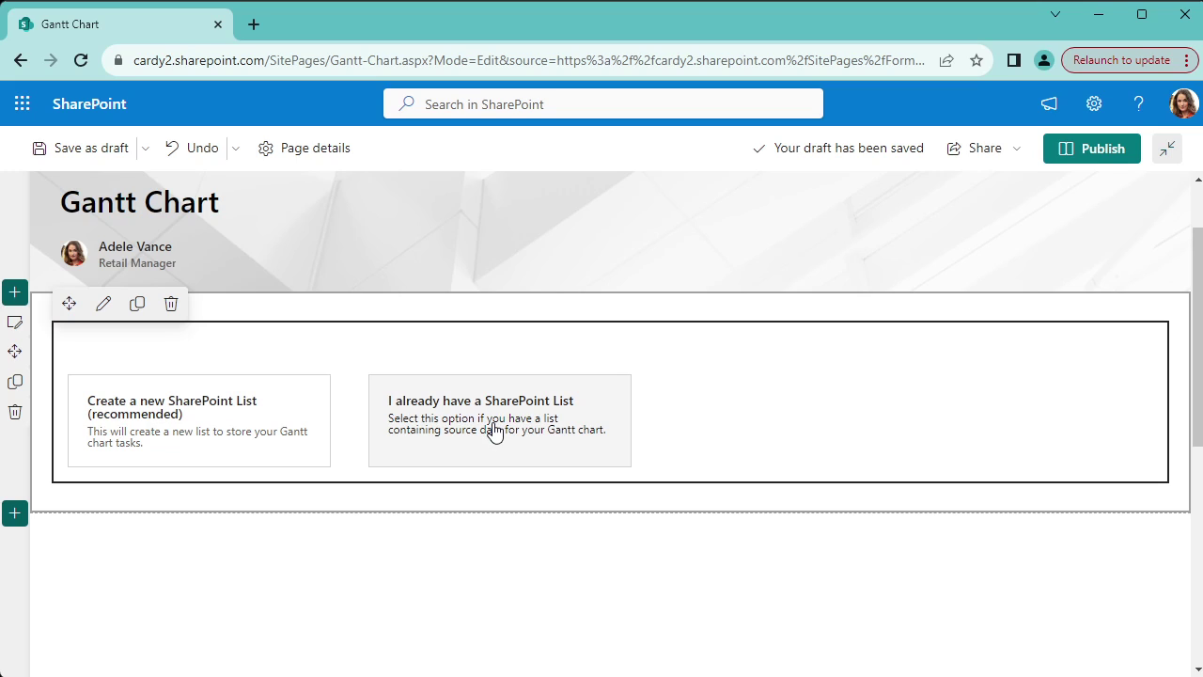
left_click(175, 424)
scroll(181, 419, "down", 1)
left_click(172, 421)
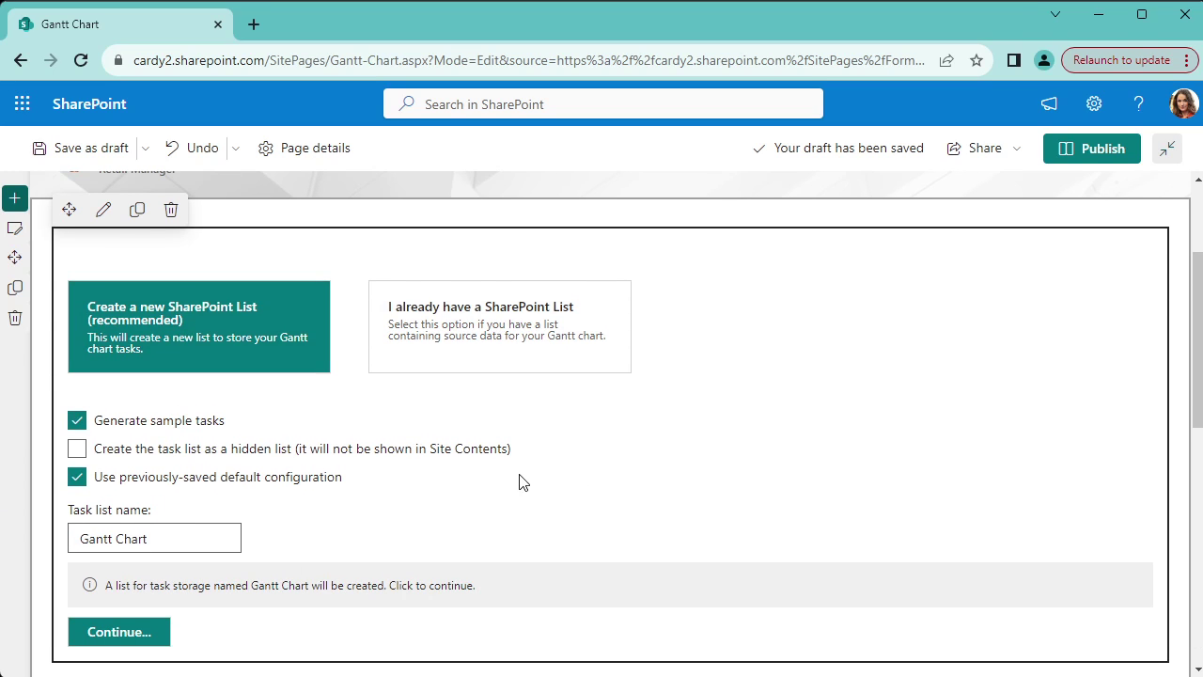
left_click(168, 541)
type("1234")
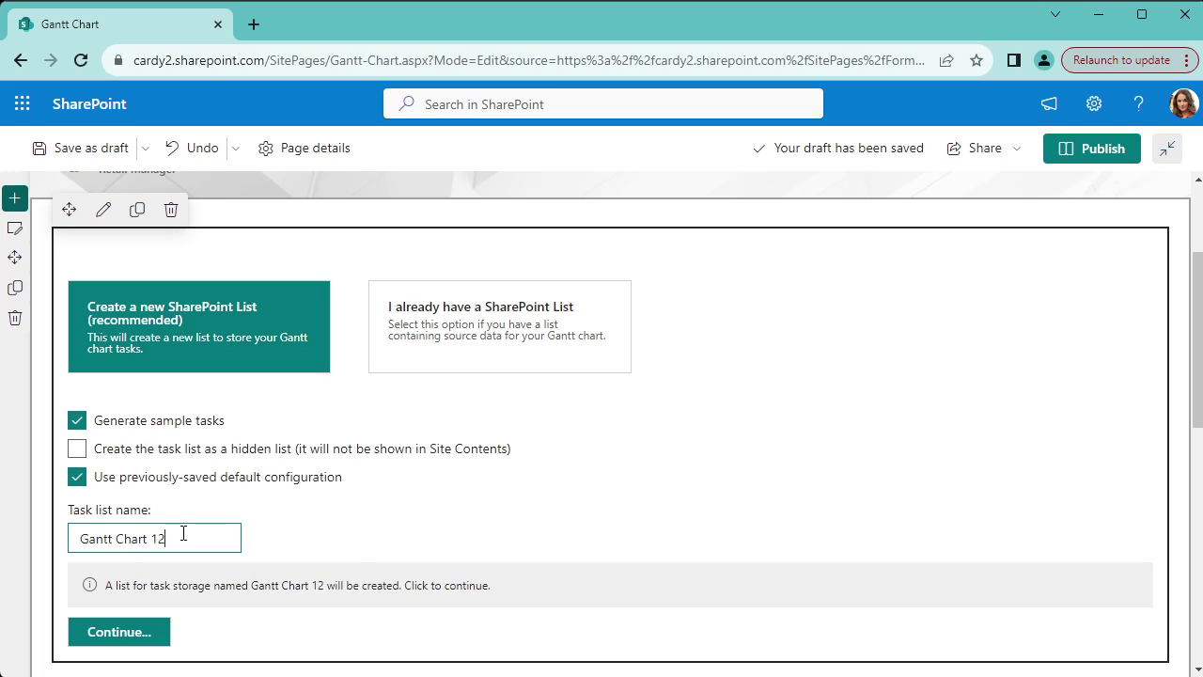
left_click(122, 636)
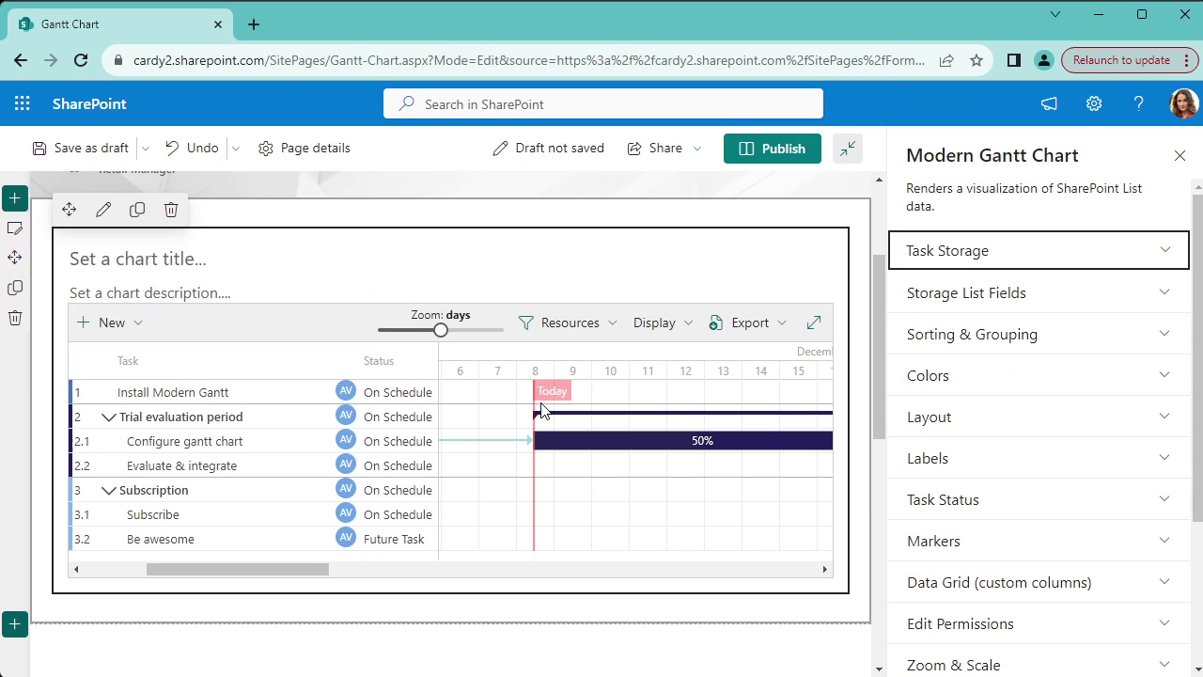
Open the editor for the chart's data grid columns and headers, and close it without saving
scroll(435, 367, "up", 1)
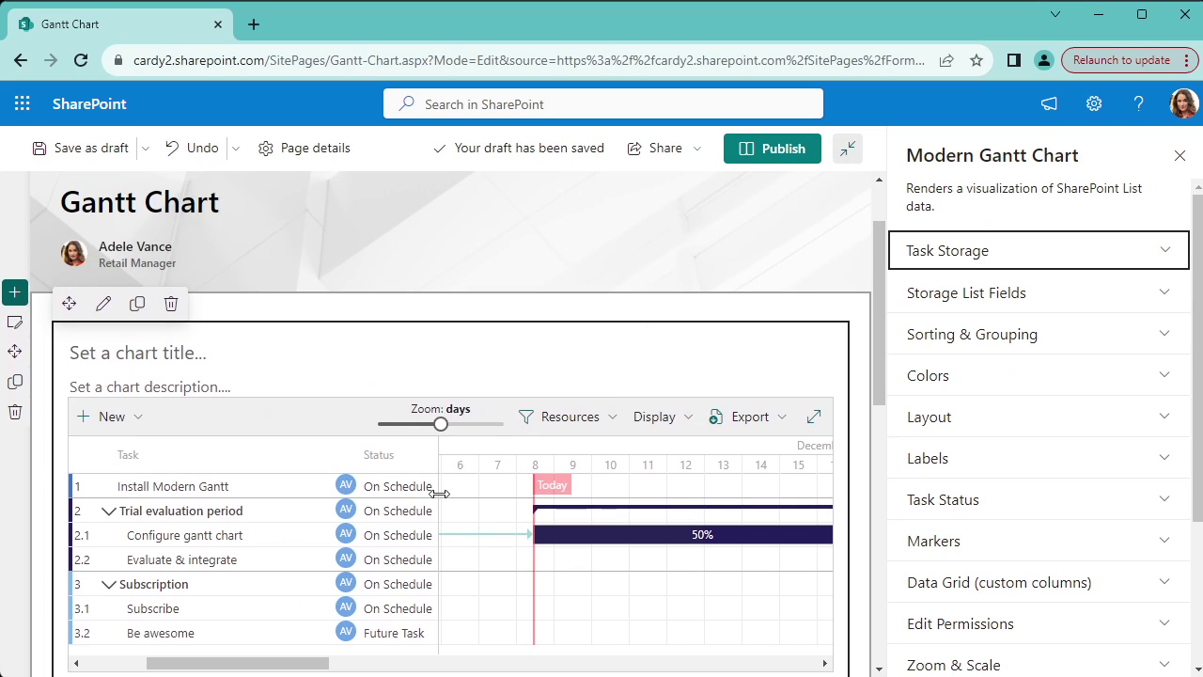
scroll(425, 481, "down", 1)
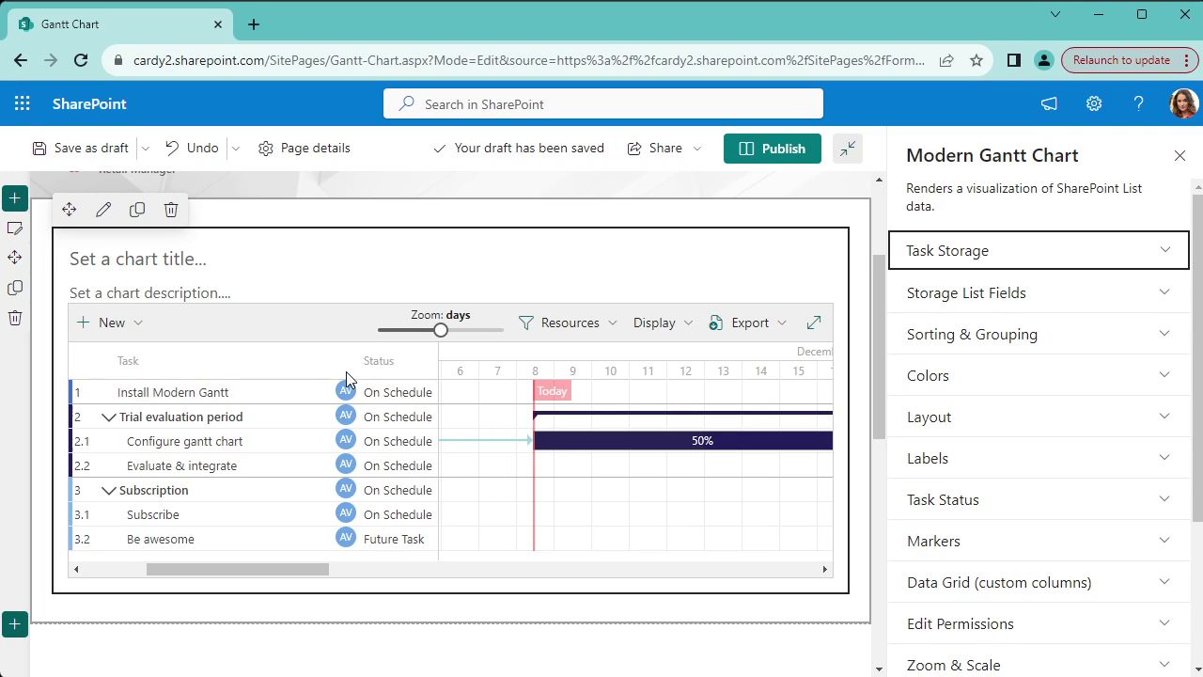
mouse_move(347, 442)
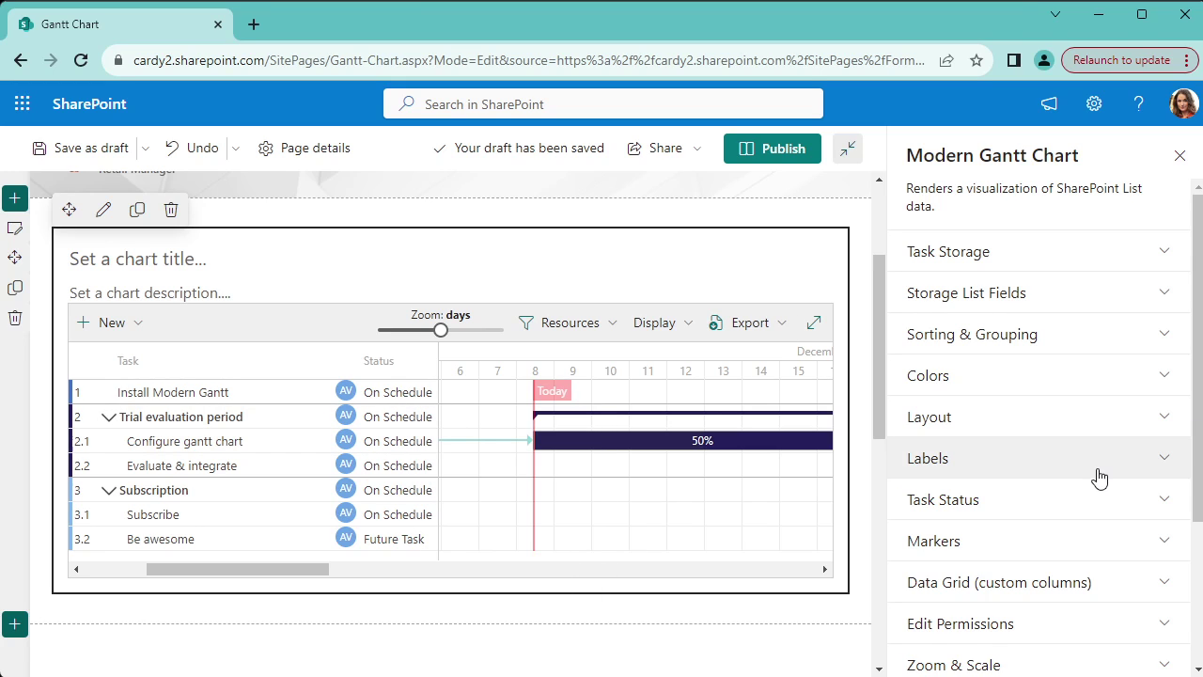
left_click_drag(1200, 338, 1149, 422)
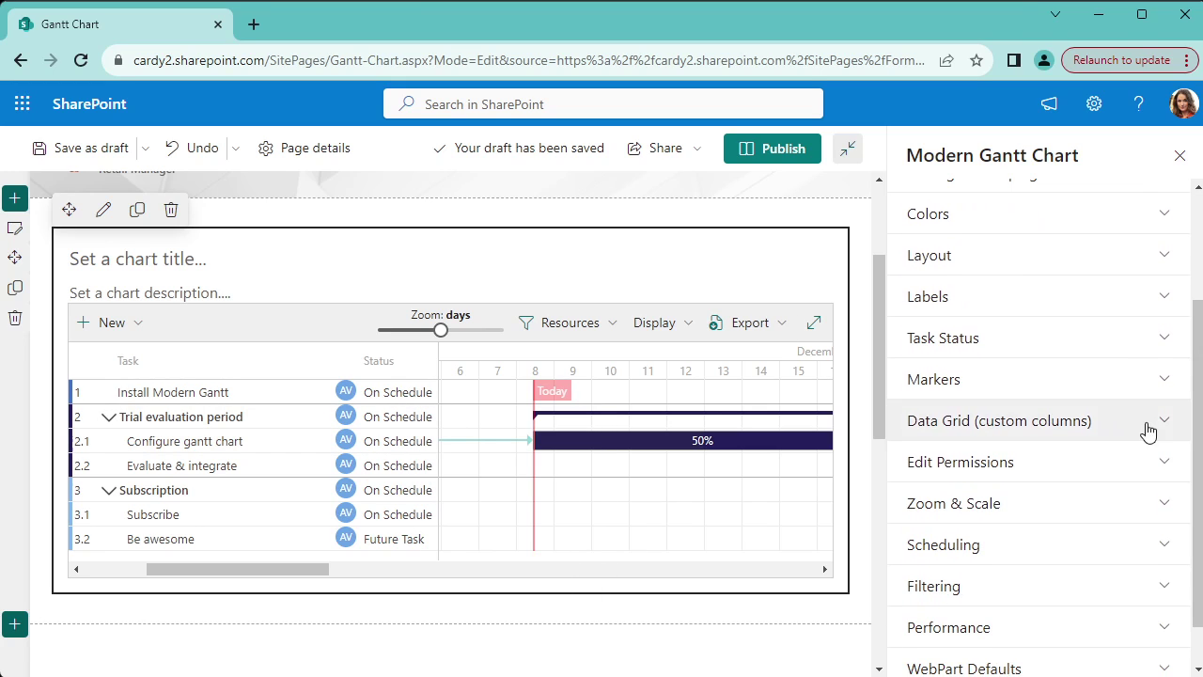
left_click(926, 423)
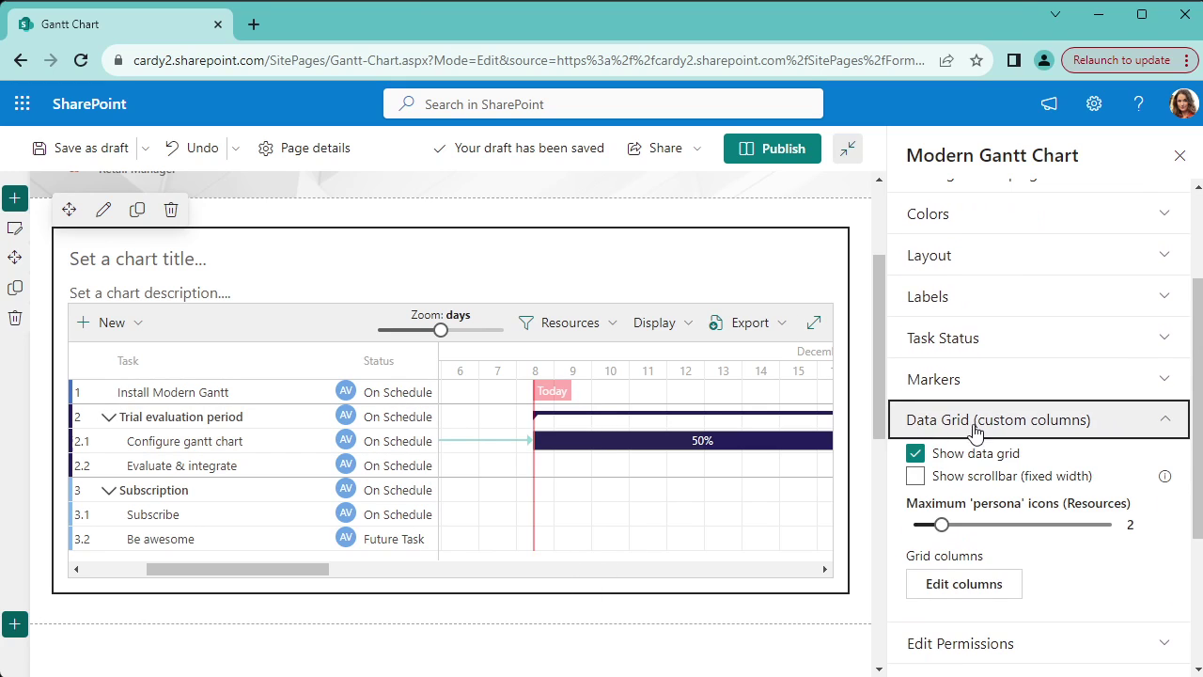
left_click(961, 585)
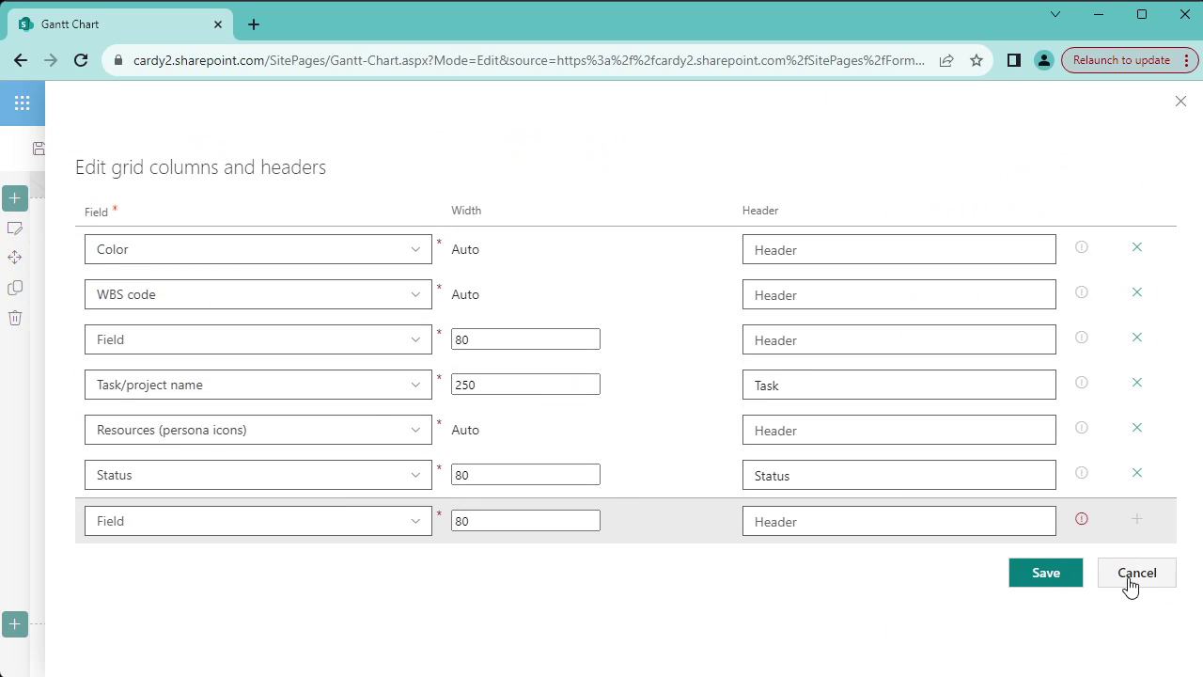
left_click(1133, 578)
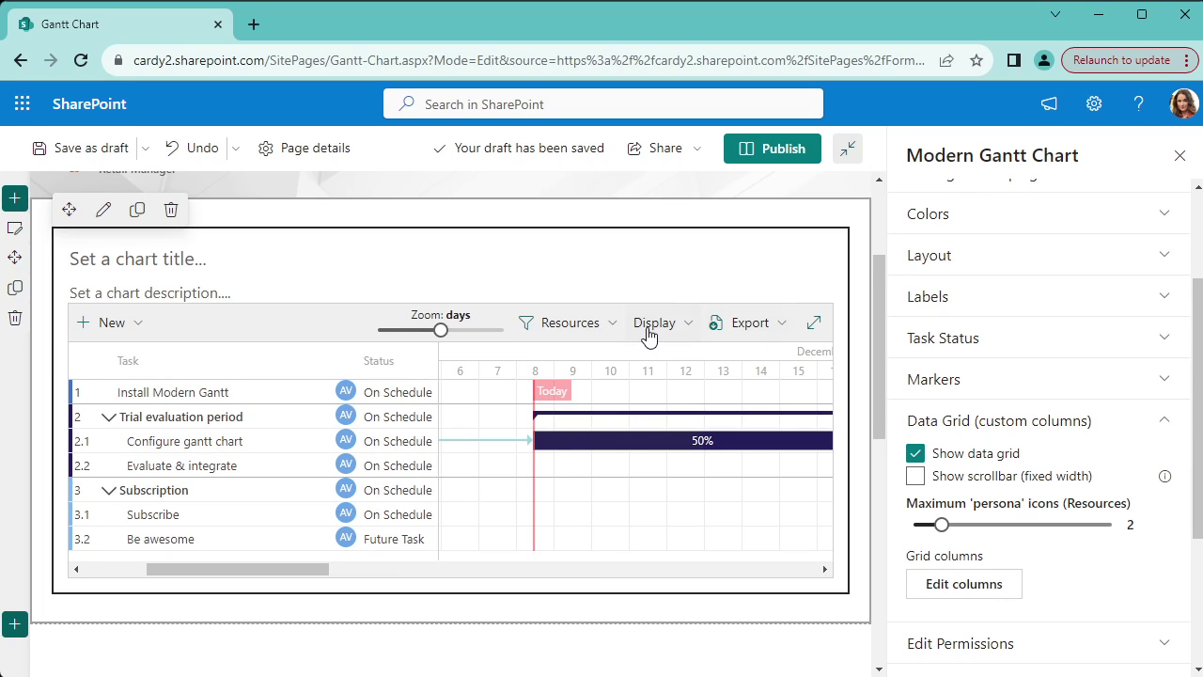
Filter the Gantt chart's tasks by the listed resource
left_click(570, 329)
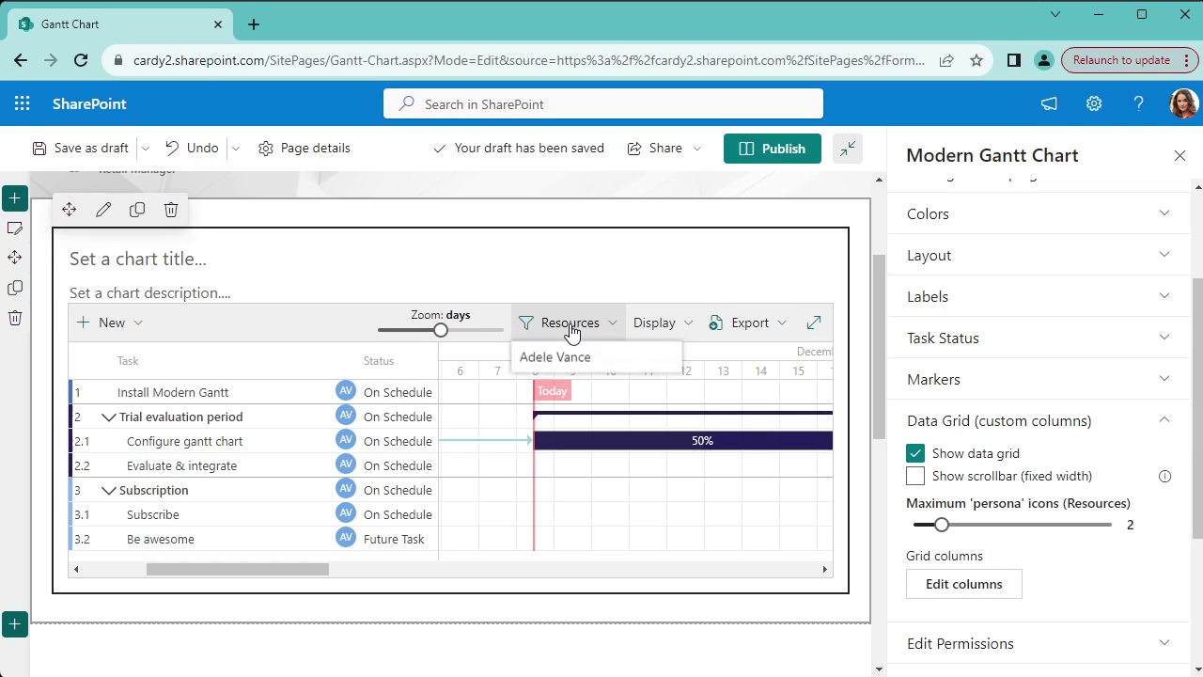
left_click(555, 355)
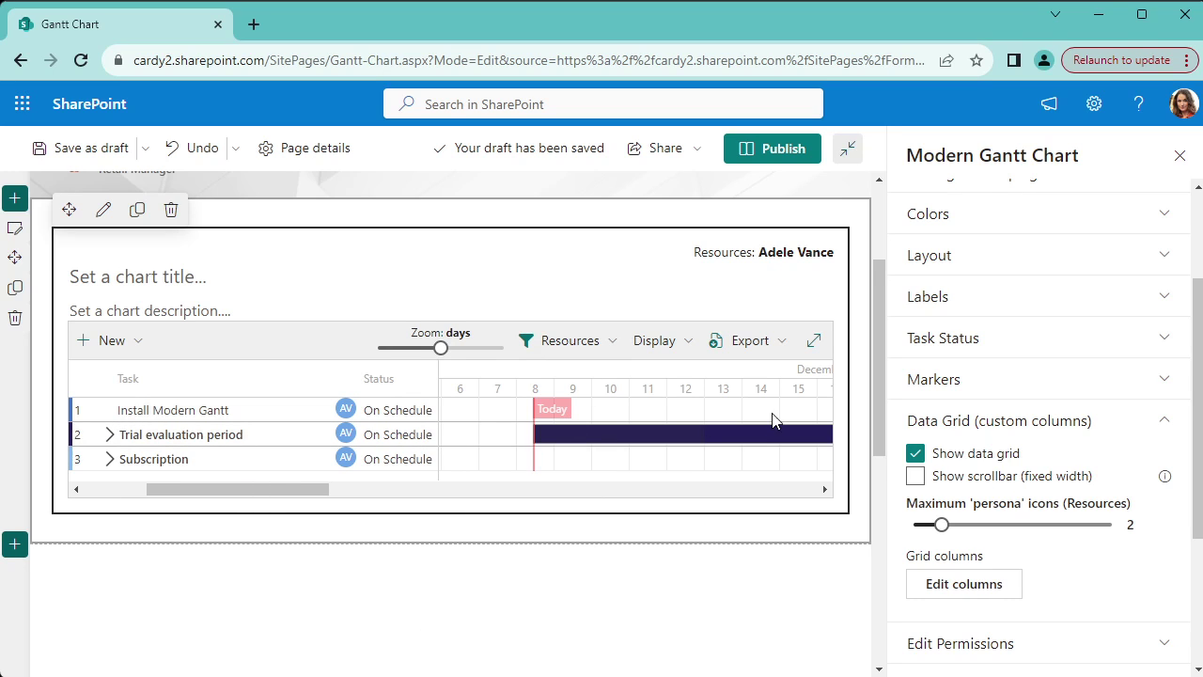
Add Task Type to the end-user filterable fields in the Gantt chart's filtering settings
scroll(1053, 507, "down", 3)
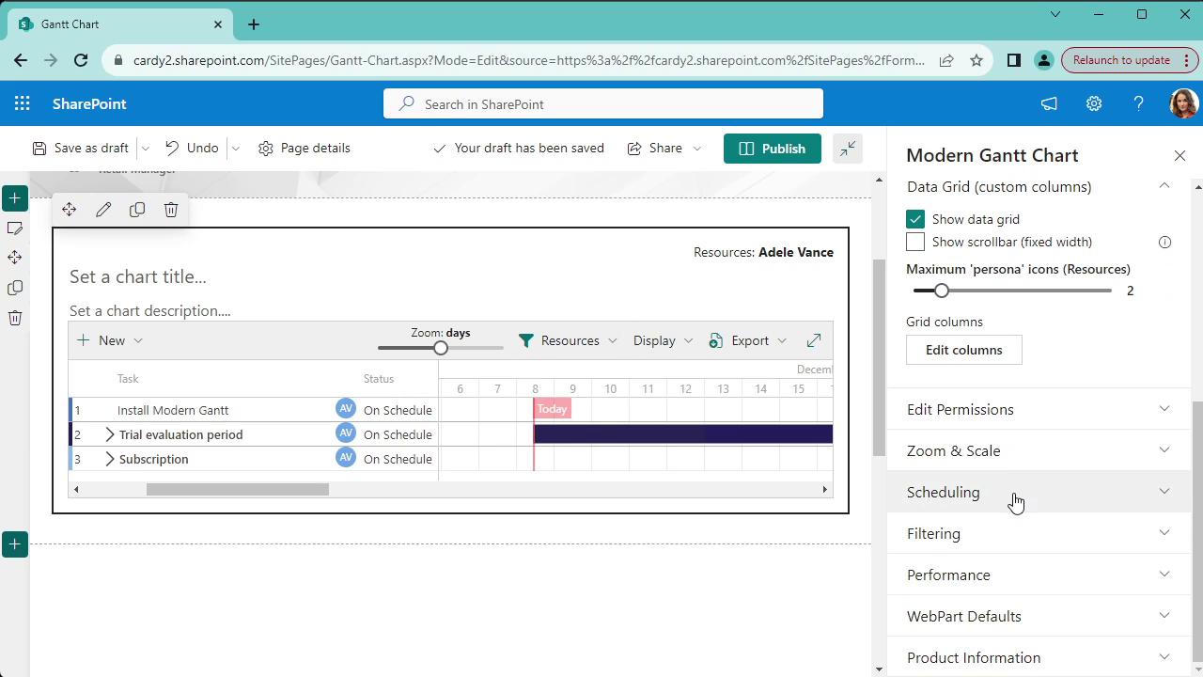
left_click(947, 535)
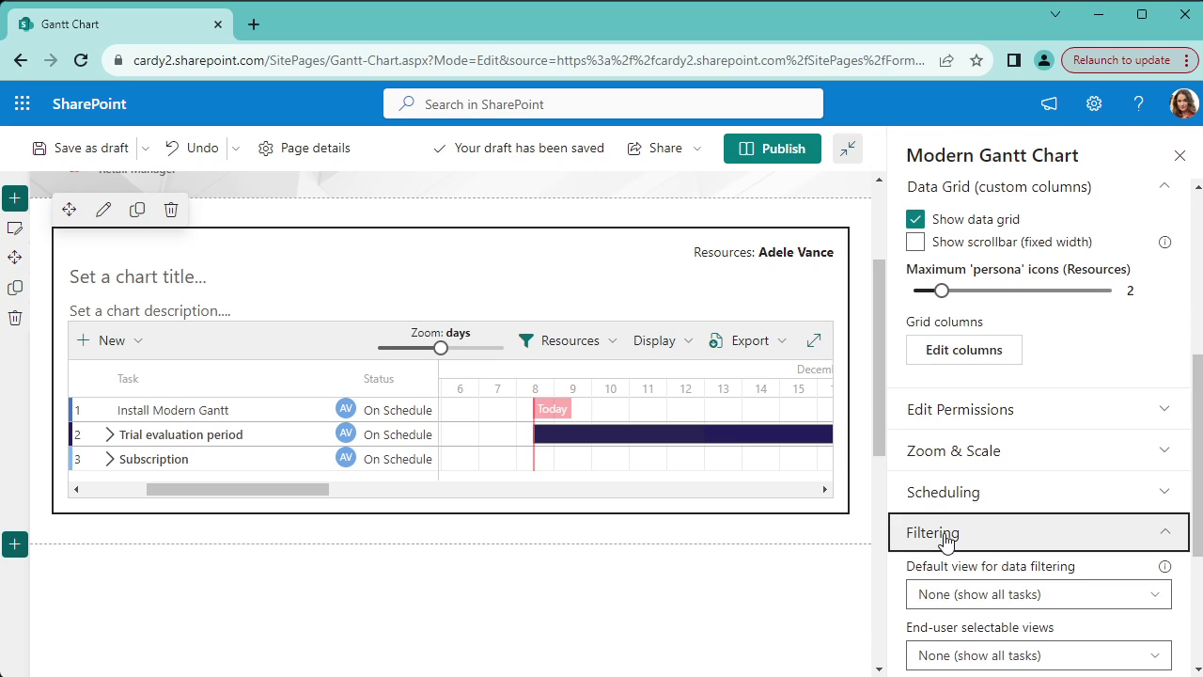
scroll(950, 534, "down", 3)
left_click(956, 529)
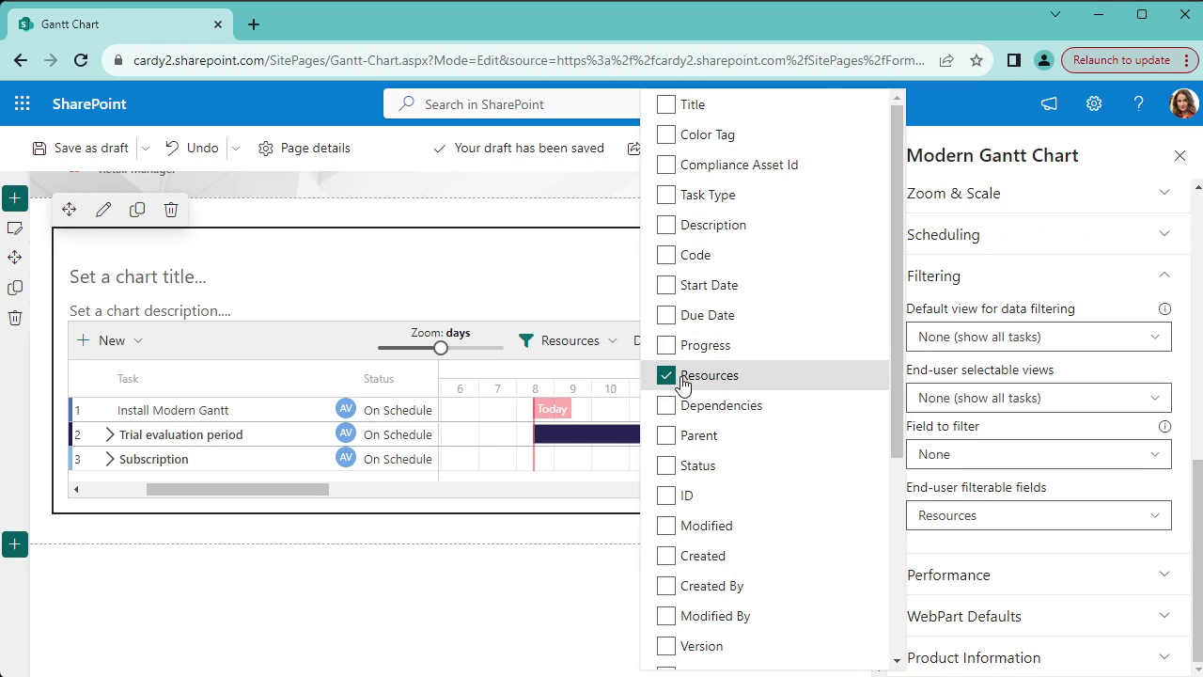
left_click(702, 202)
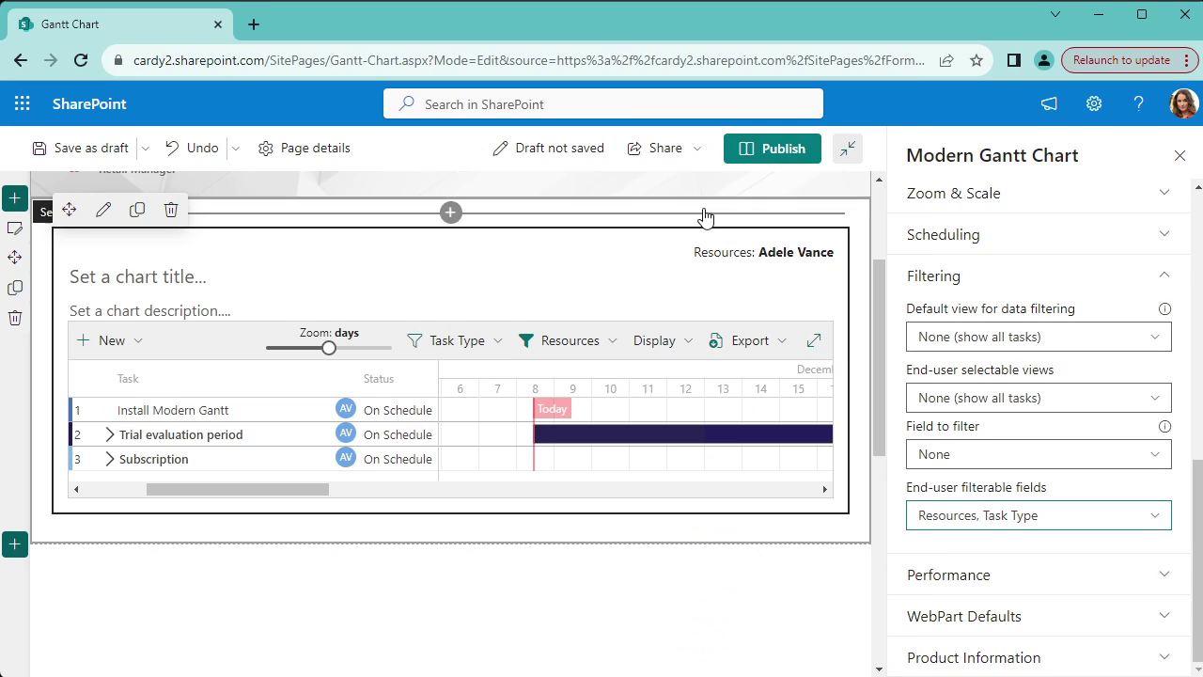
Filter the Gantt chart by task type to show only items of type Task
left_click(458, 346)
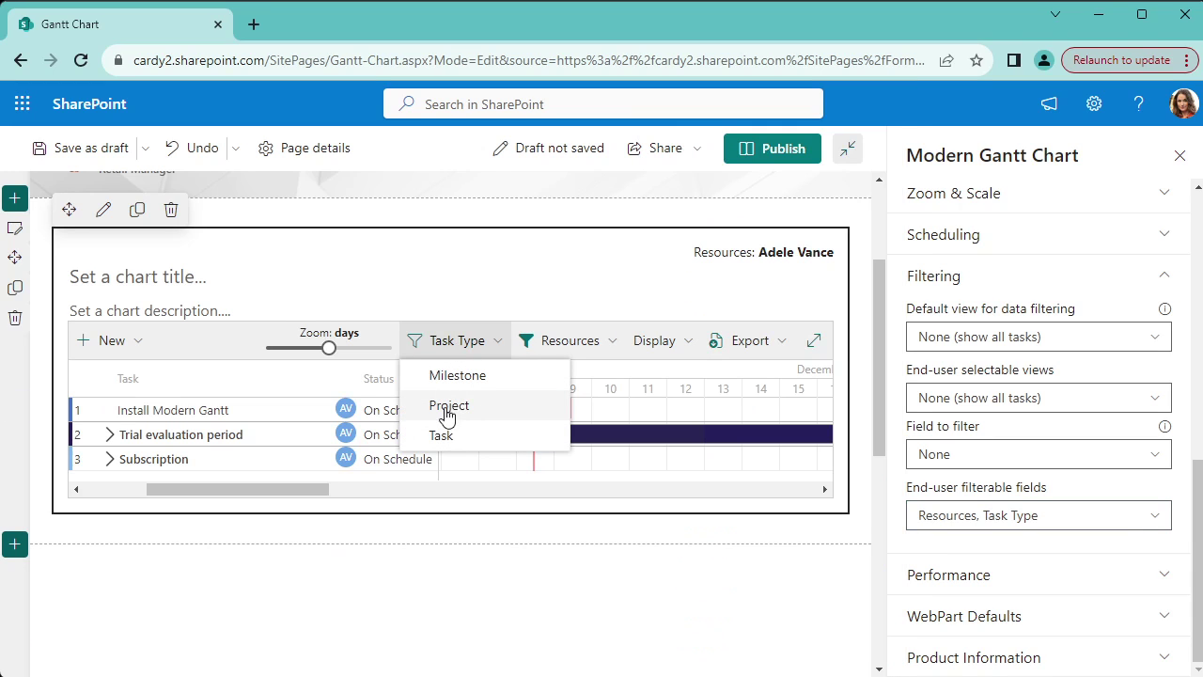
left_click(449, 437)
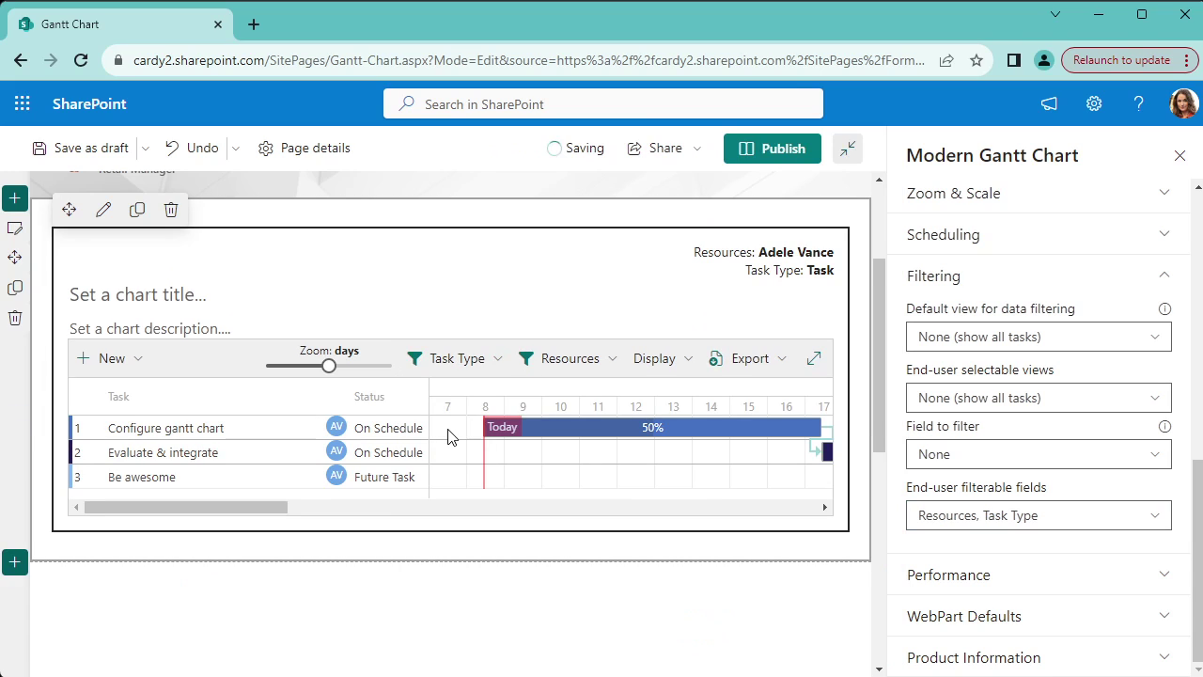
left_click(461, 366)
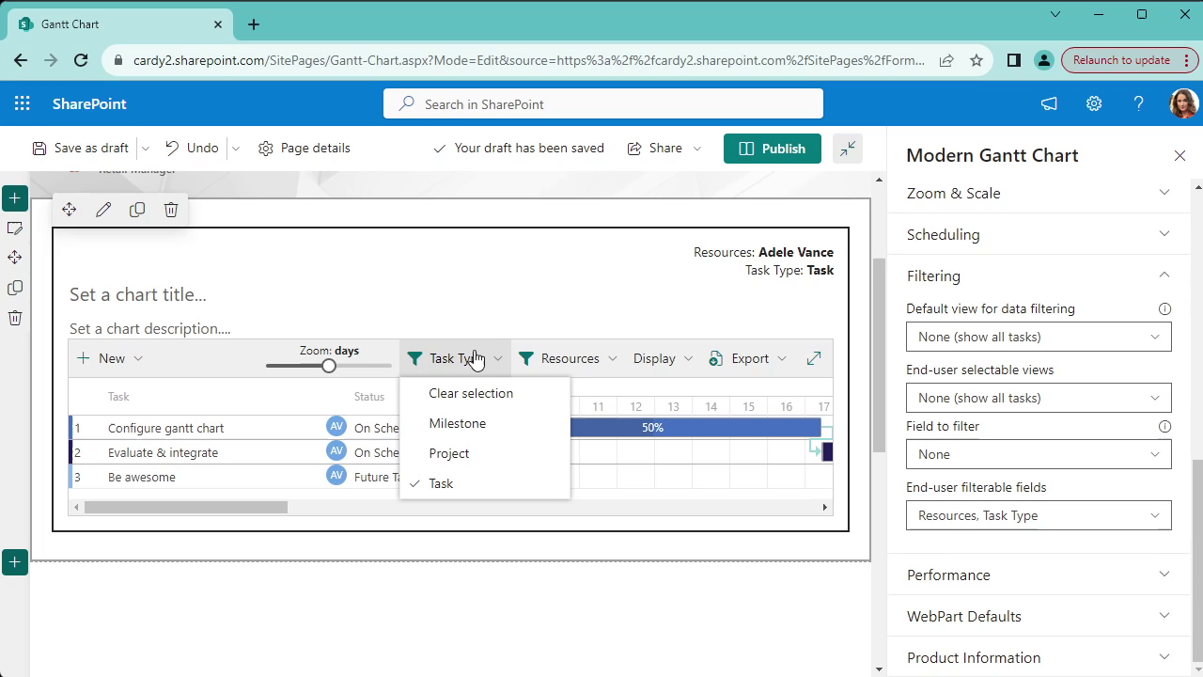
left_click(490, 319)
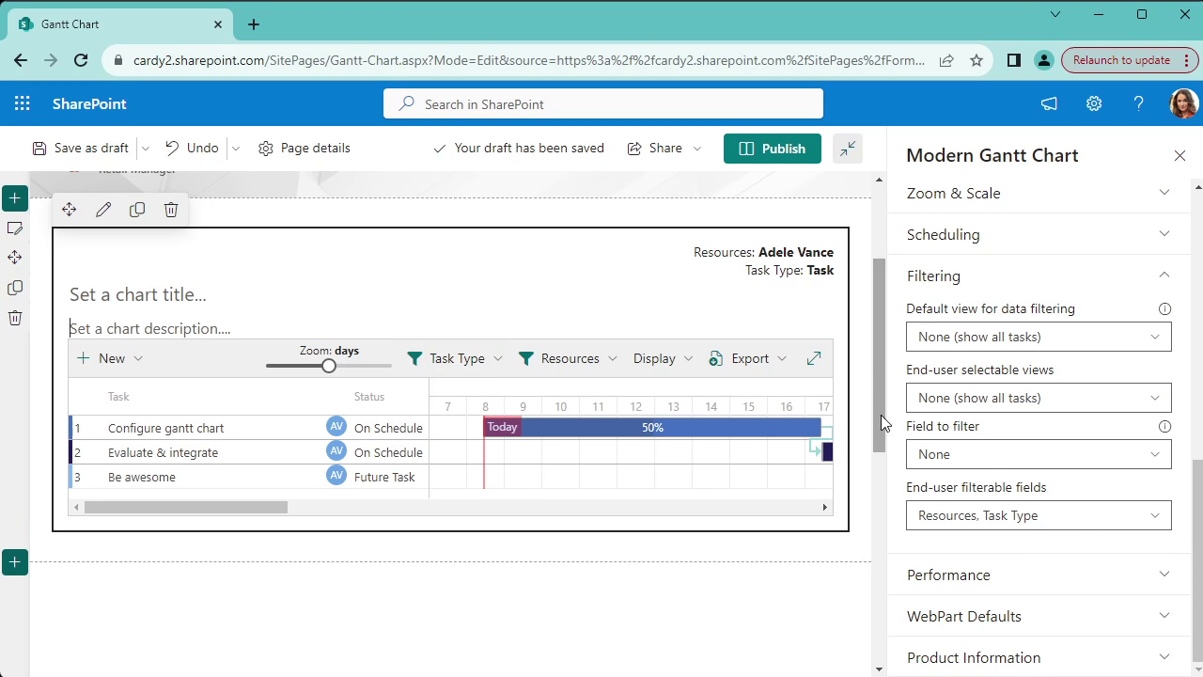
Collapse the Filtering and Data Grid (custom columns) sections of the web part settings
scroll(1034, 394, "up", 2)
left_click(1041, 376)
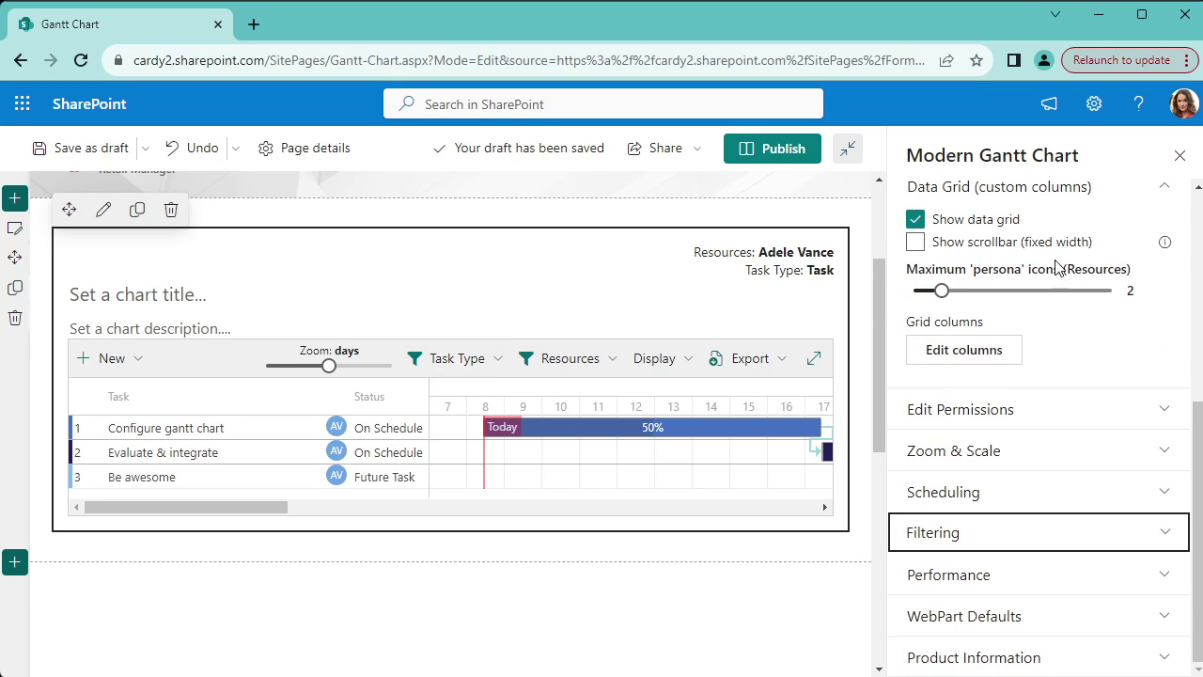
left_click(1162, 186)
scroll(910, 262, "up", 3)
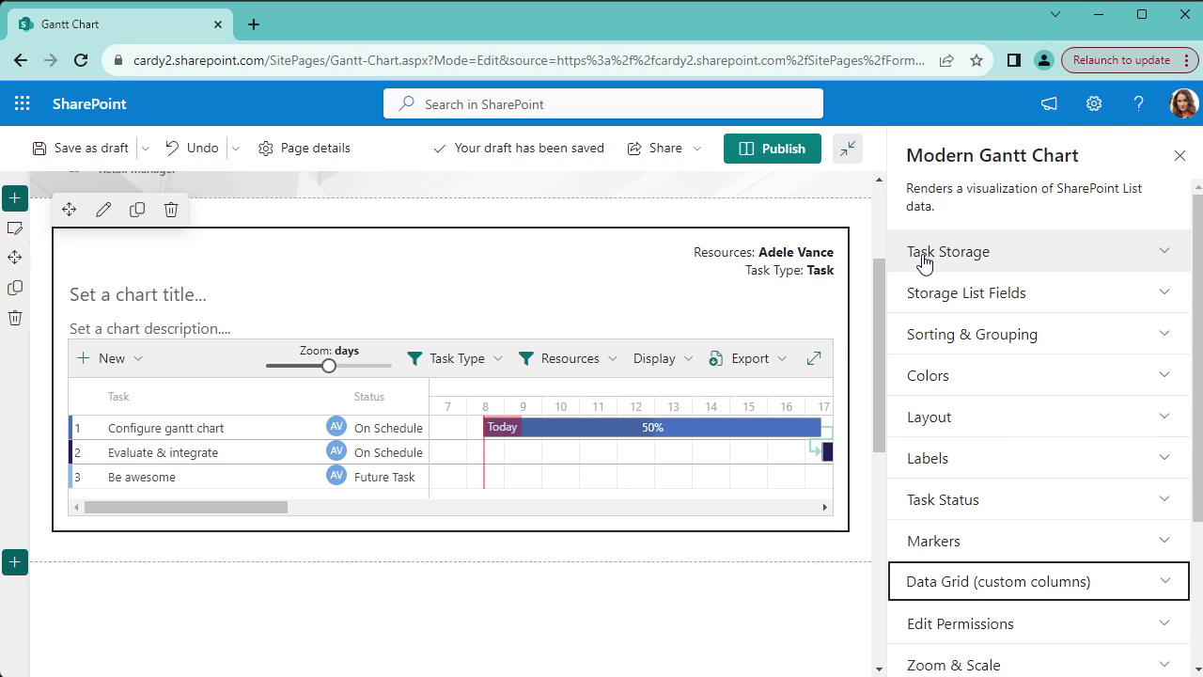
Copy the list URL from the Task Storage settings, view that list in a new browser tab, and return to the Gantt Chart page
left_click(1069, 260)
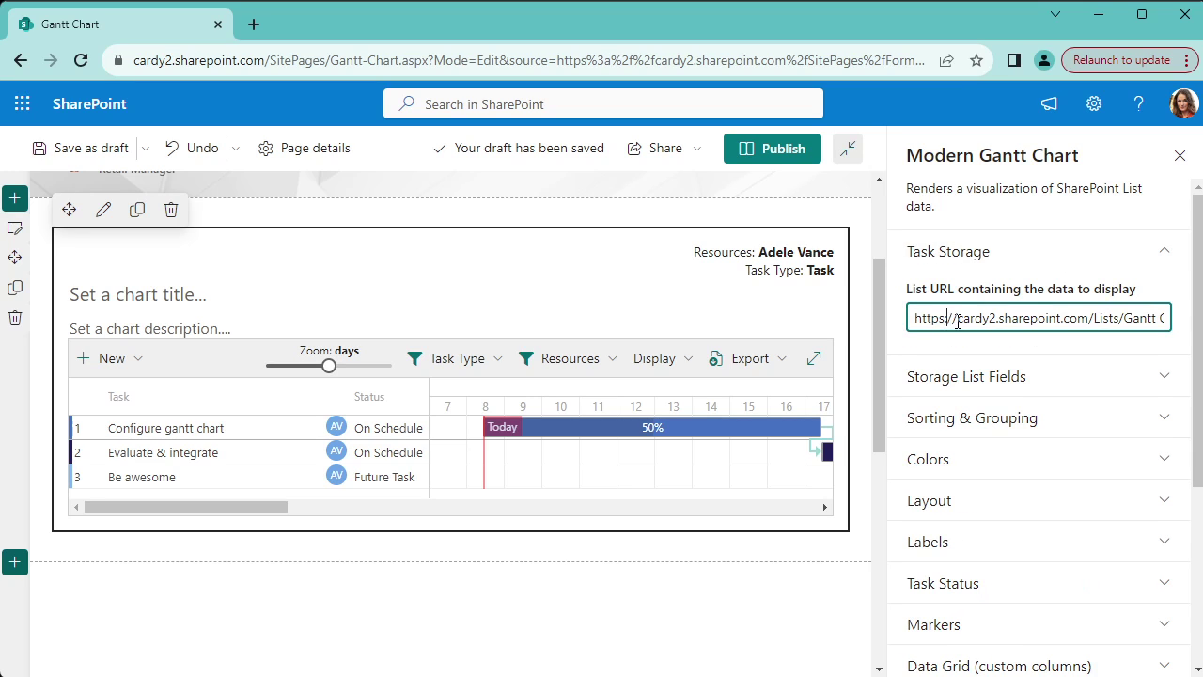
triple_click(958, 321)
key("ctrl+c")
key("ctrl+t")
key("ctrl+v")
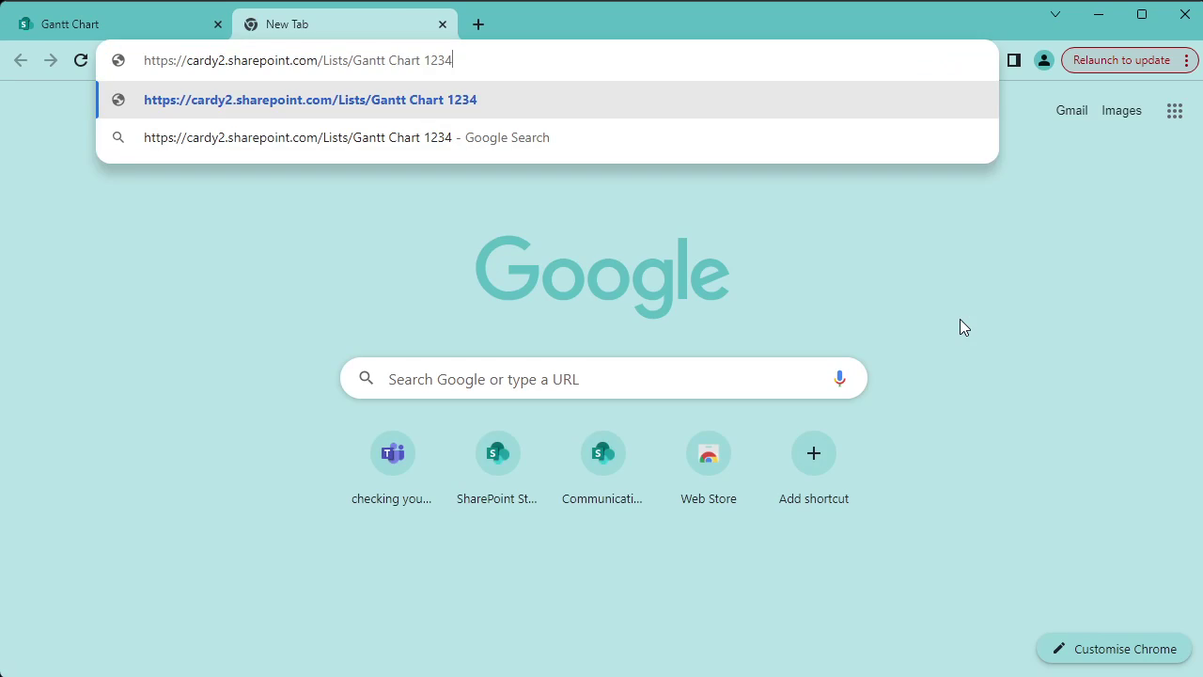
key("Return")
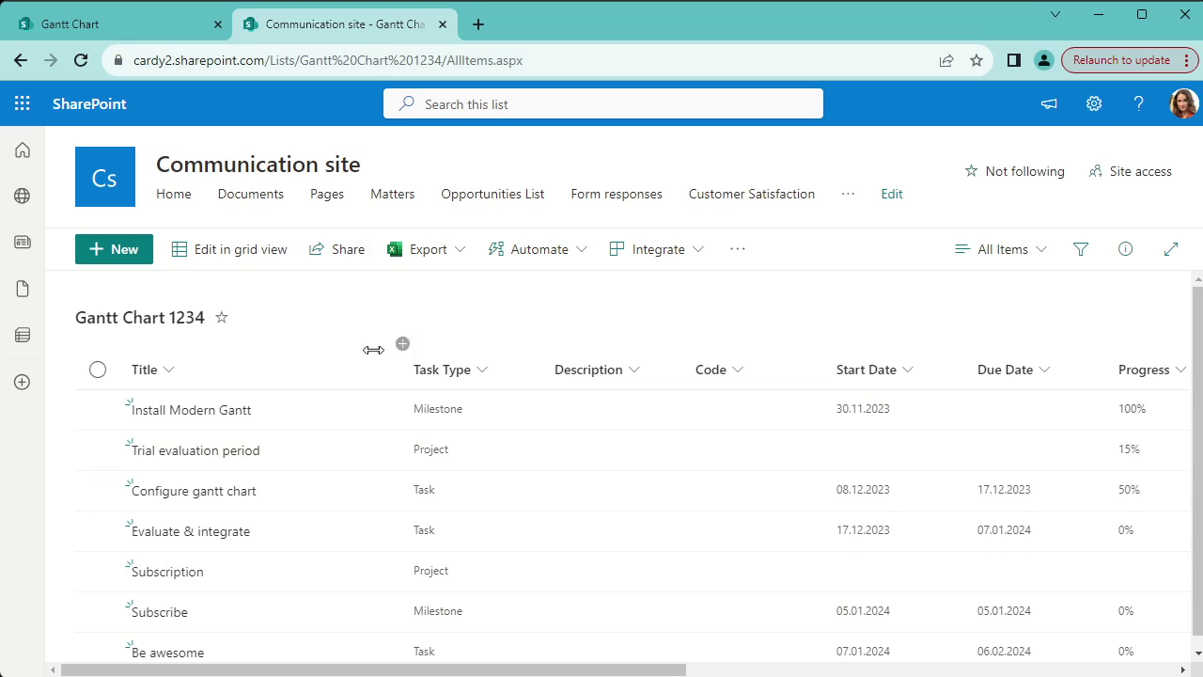
left_click(106, 29)
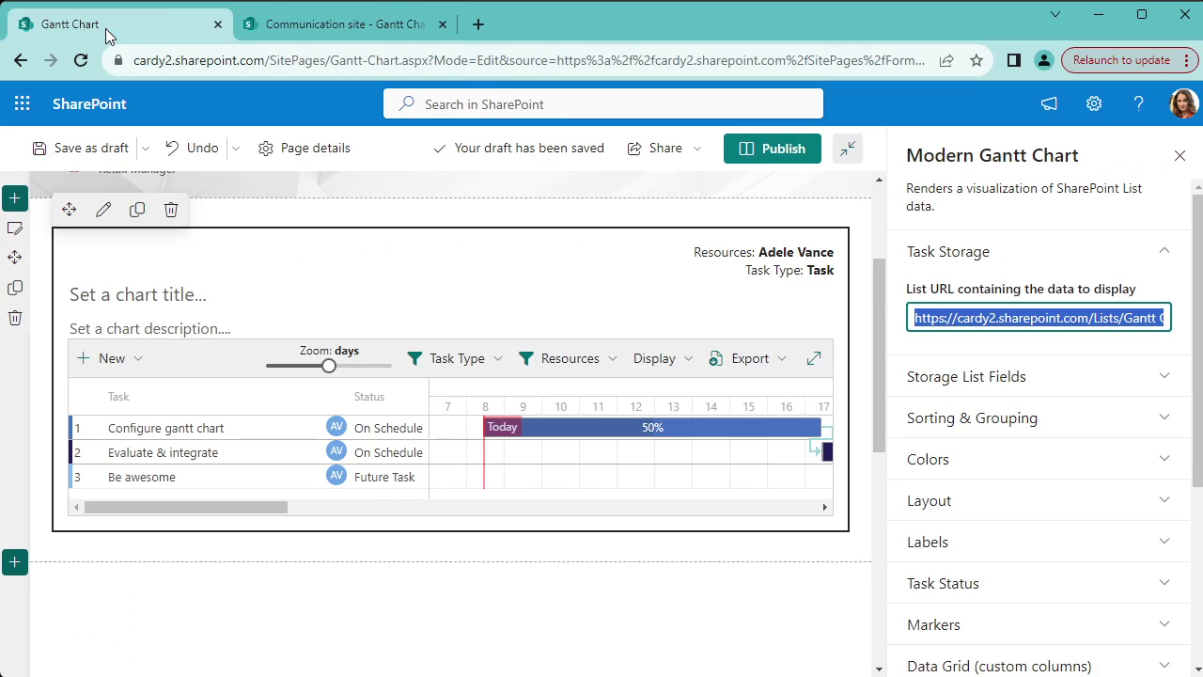